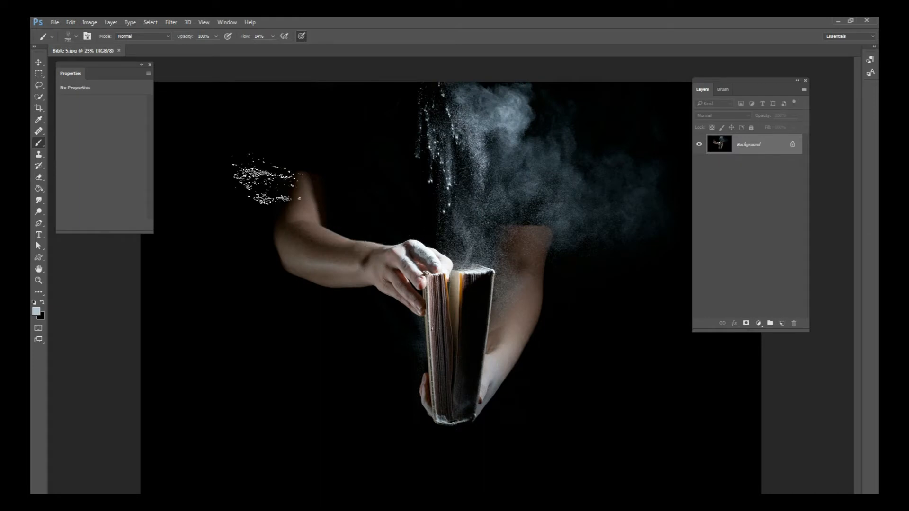
Add a new layer above the background and choose the soft round brush tip for the Brush tool
{"action": "left_click", "coordinate": [37, 63]}
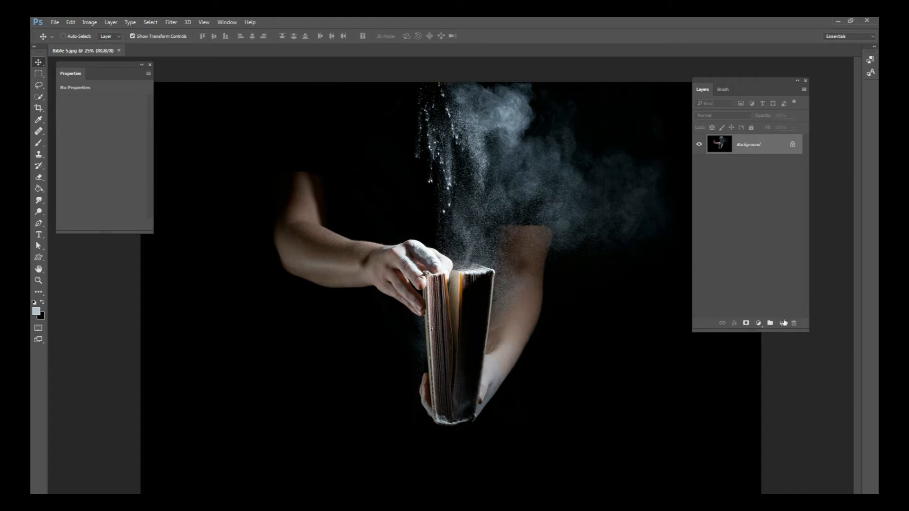
{"action": "left_click", "coordinate": [783, 322]}
{"action": "left_click", "coordinate": [39, 143]}
{"action": "right_click", "coordinate": [306, 171]}
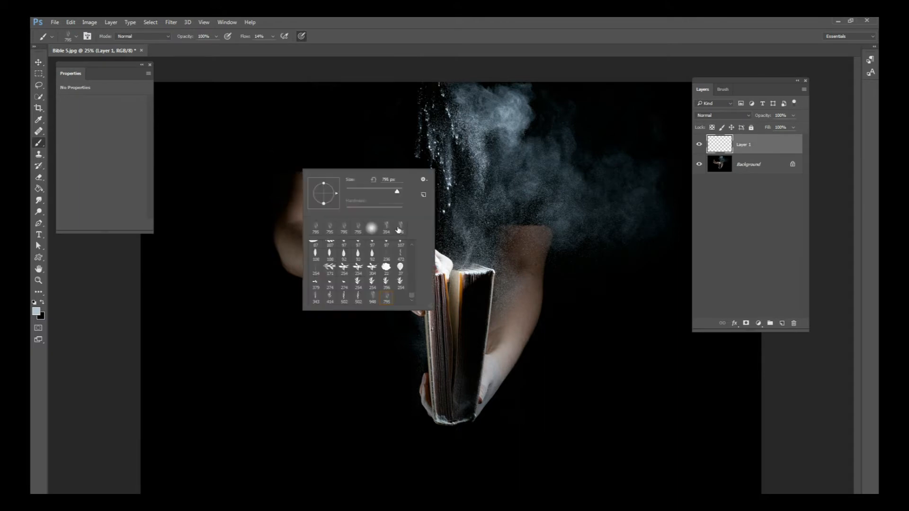
{"action": "left_click", "coordinate": [372, 228]}
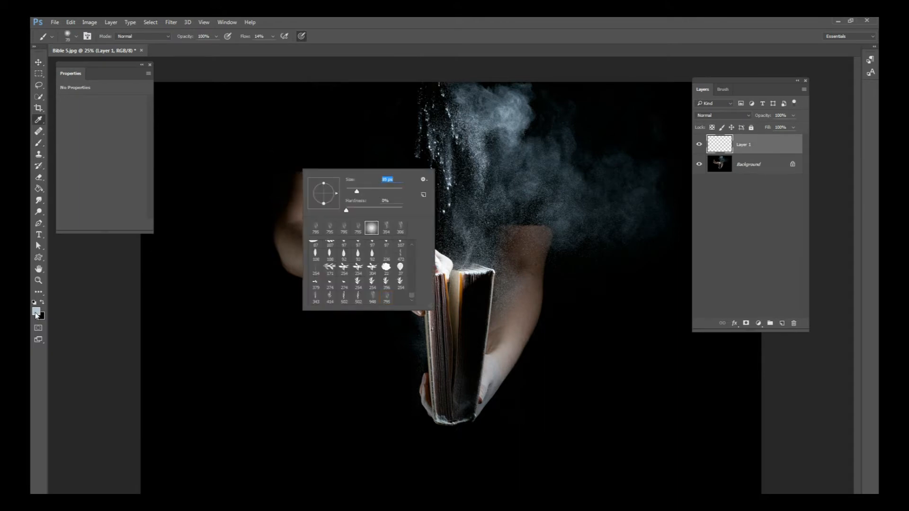
Set the foreground colour to purple cb65fb and the brush flow to 100%
{"action": "left_click", "coordinate": [36, 314]}
{"action": "left_click", "coordinate": [204, 209]}
{"action": "left_click", "coordinate": [148, 187]}
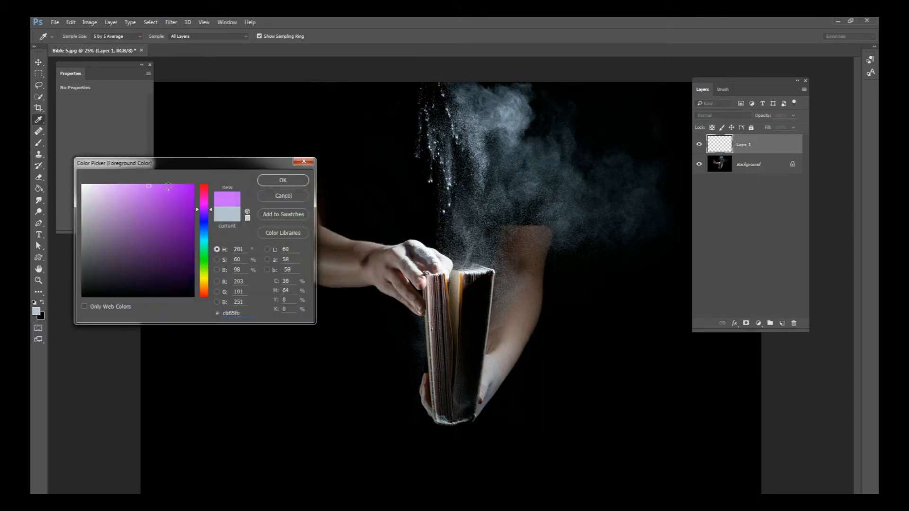
{"action": "left_click", "coordinate": [306, 180]}
{"action": "left_click_drag", "start_coordinate": [273, 40], "coordinate": [356, 48]}
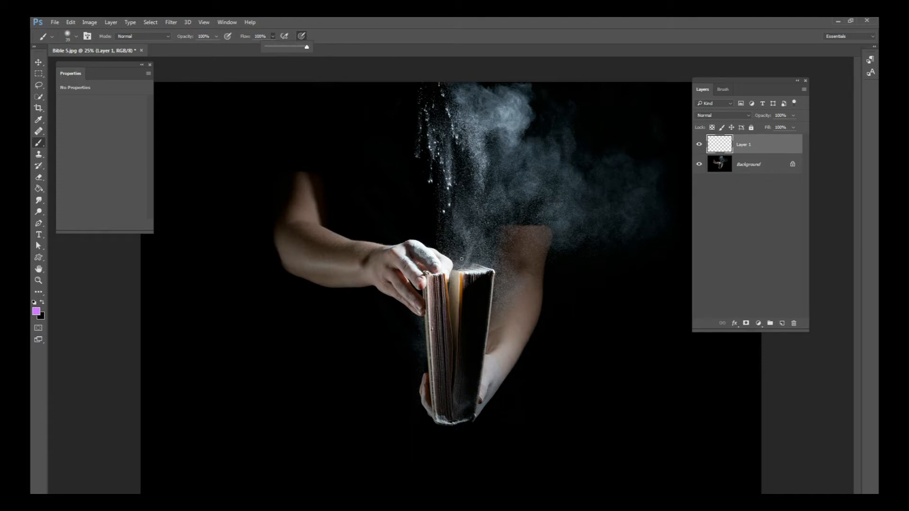
Sketch a heart outline with hatching over the powder above the book and delete the sketch layer
{"action": "left_click", "coordinate": [457, 253]}
{"action": "mouse_move", "coordinate": [475, 211]}
{"action": "left_mouse_down"}
{"action": "mouse_move", "coordinate": [505, 172]}
{"action": "mouse_move", "coordinate": [502, 141]}
{"action": "mouse_move", "coordinate": [464, 119]}
{"action": "mouse_move", "coordinate": [449, 147]}
{"action": "mouse_move", "coordinate": [429, 126]}
{"action": "mouse_move", "coordinate": [400, 130]}
{"action": "mouse_move", "coordinate": [399, 191]}
{"action": "left_mouse_up"}
{"action": "left_click", "coordinate": [454, 254], "text": "shift"}
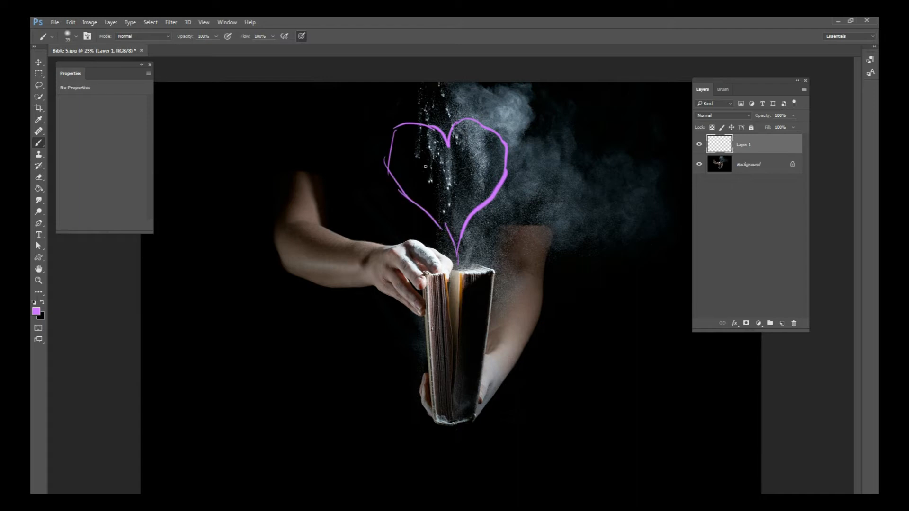
{"action": "left_click_drag", "start_coordinate": [462, 149], "coordinate": [456, 163]}
{"action": "mouse_move", "coordinate": [480, 154]}
{"action": "left_mouse_down"}
{"action": "mouse_move", "coordinate": [461, 196]}
{"action": "mouse_move", "coordinate": [476, 200]}
{"action": "left_mouse_up"}
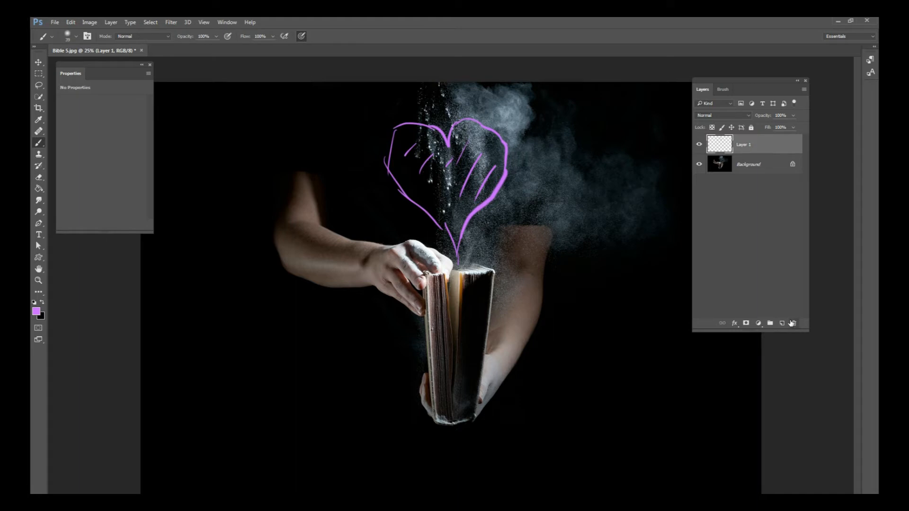
{"action": "left_click", "coordinate": [792, 323]}
Duplicate the background layer and move the copy straight down to leave more room above the powder cloud
{"action": "key", "text": "ctrl+j"}
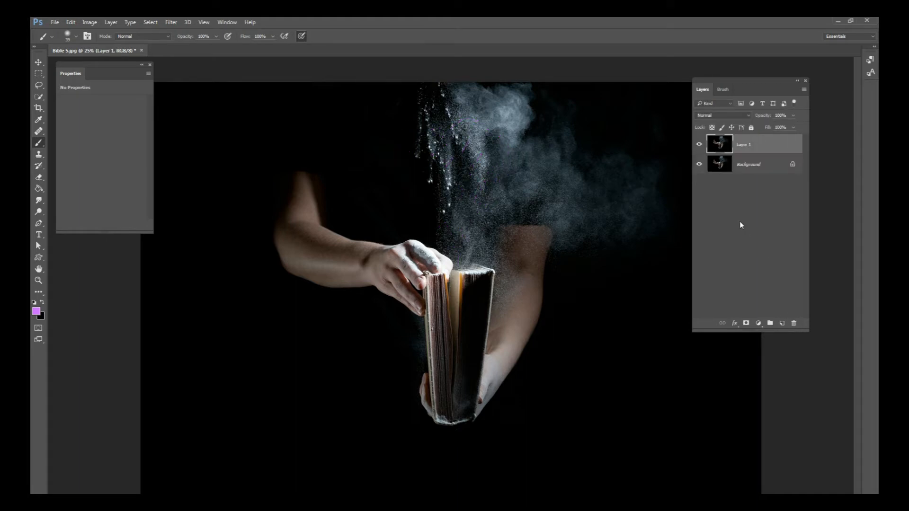
{"action": "left_click", "coordinate": [39, 63]}
{"action": "left_click_drag", "start_coordinate": [540, 205], "coordinate": [542, 255]}
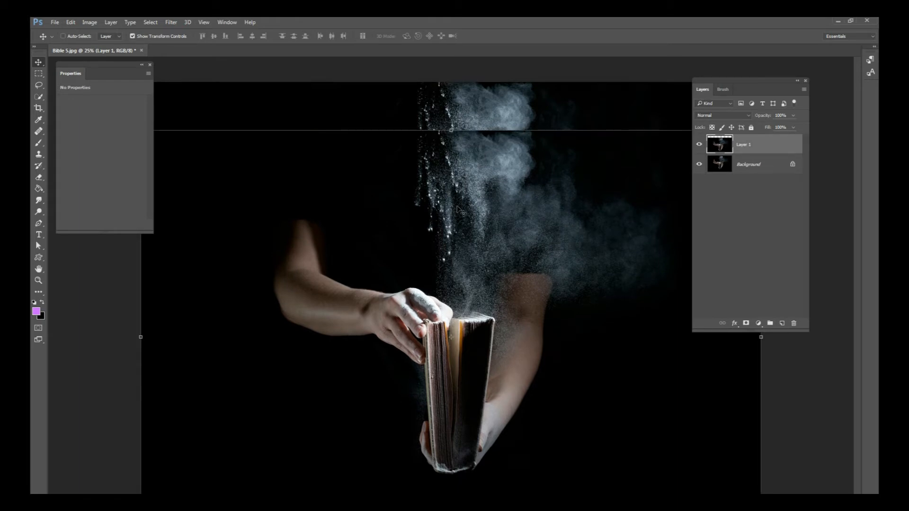
{"action": "left_click_drag", "start_coordinate": [476, 202], "coordinate": [484, 200]}
Add a new layer above the moved copy and set up a large soft brush with black colour and 26% flow
{"action": "left_click", "coordinate": [782, 323]}
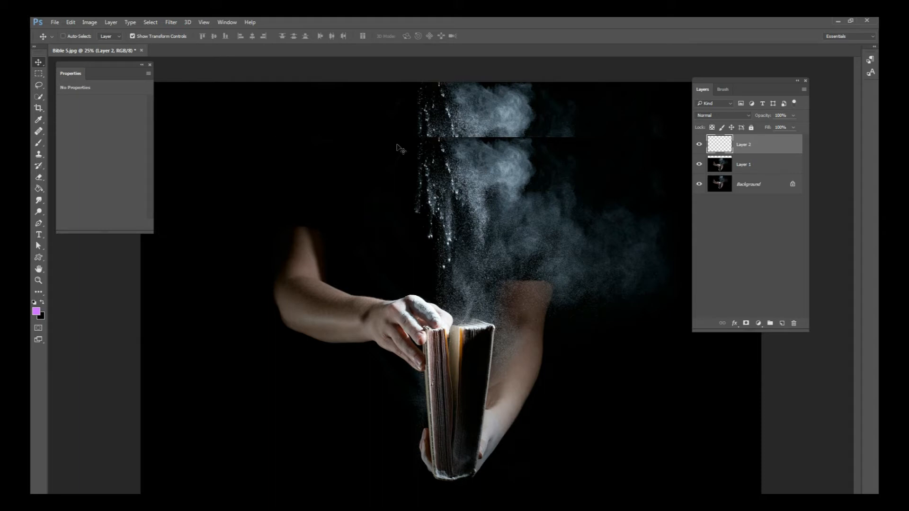
{"action": "left_click", "coordinate": [42, 143]}
{"action": "left_click", "coordinate": [43, 303]}
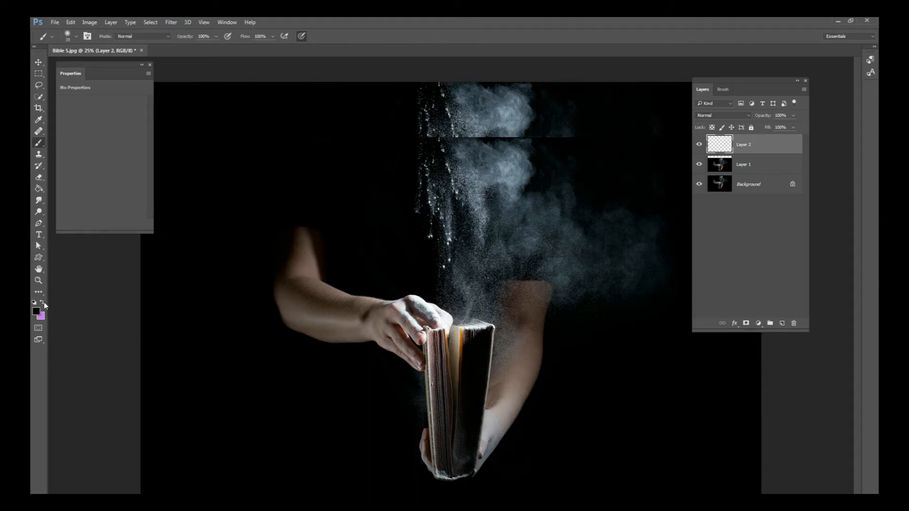
{"action": "right_click", "coordinate": [320, 171]}
{"action": "left_click_drag", "start_coordinate": [387, 195], "coordinate": [394, 196]}
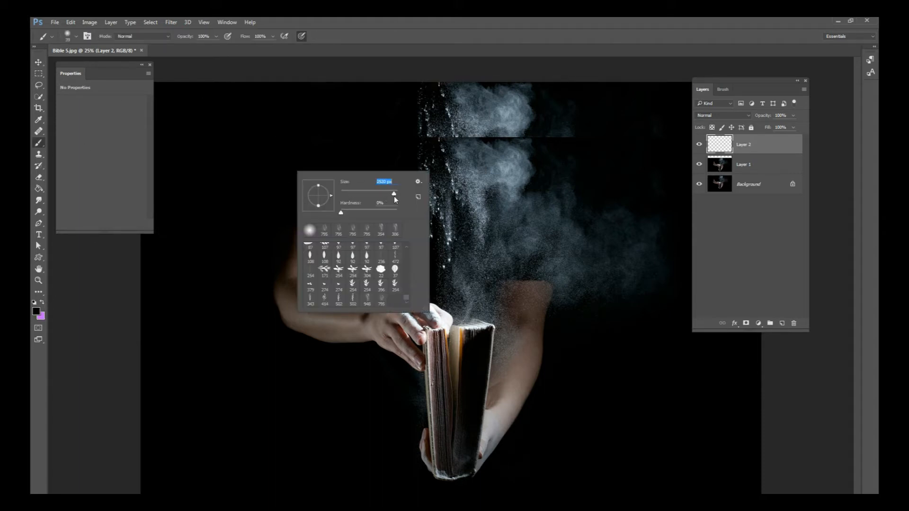
{"action": "left_click_drag", "start_coordinate": [272, 36], "coordinate": [242, 49]}
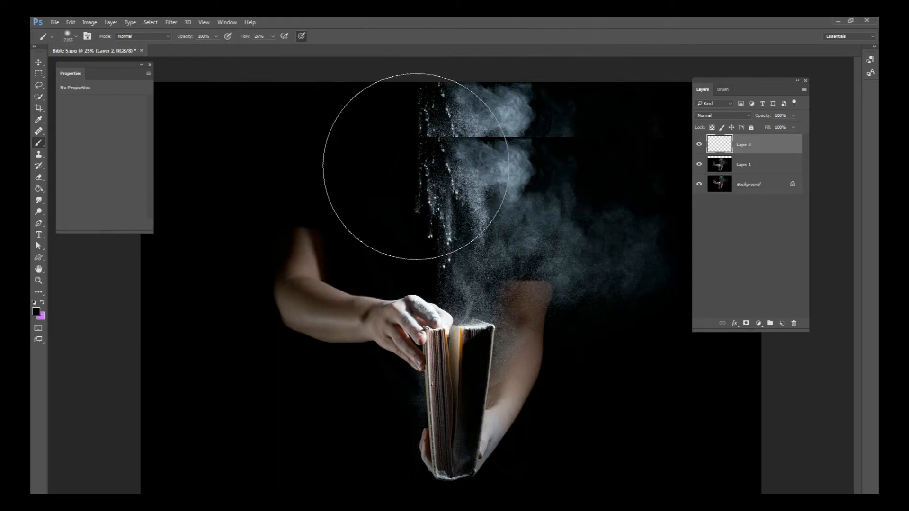
Adjust the soft brush size and paint black over the repeated powder and the seam above the main cloud
{"action": "right_click", "coordinate": [413, 168]}
{"action": "left_click_drag", "start_coordinate": [508, 190], "coordinate": [506, 189]}
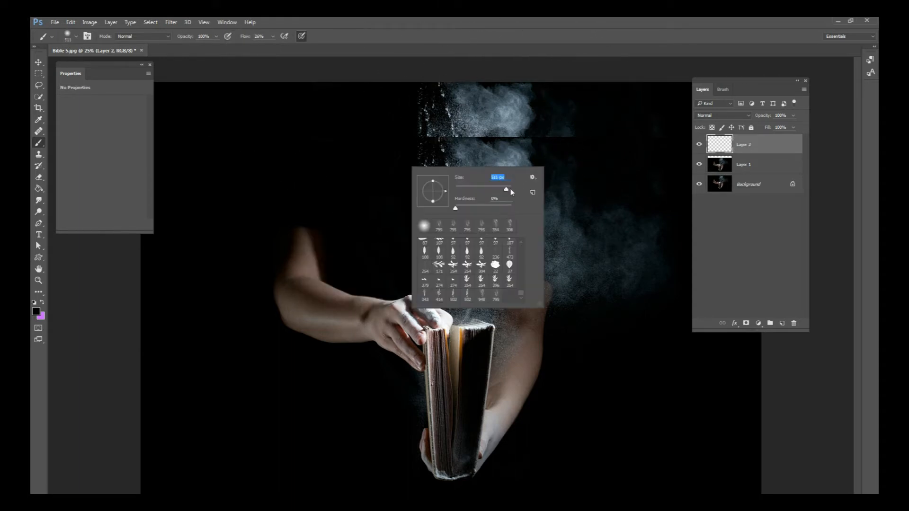
{"action": "key", "text": "Return"}
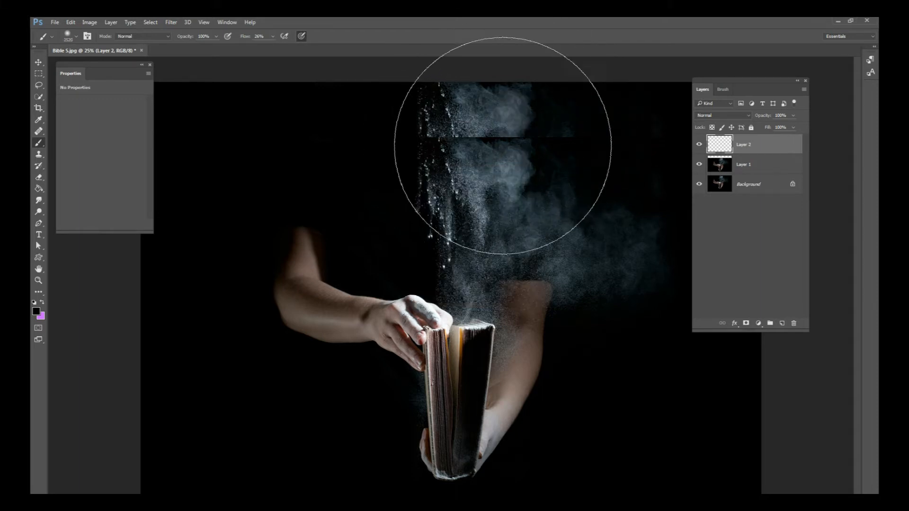
{"action": "right_click", "coordinate": [474, 143]}
{"action": "mouse_move", "coordinate": [569, 165]}
{"action": "left_mouse_down"}
{"action": "mouse_move", "coordinate": [513, 129]}
{"action": "mouse_move", "coordinate": [523, 101]}
{"action": "mouse_move", "coordinate": [446, 107]}
{"action": "mouse_move", "coordinate": [536, 105]}
{"action": "mouse_move", "coordinate": [469, 109]}
{"action": "mouse_move", "coordinate": [480, 129]}
{"action": "mouse_move", "coordinate": [446, 132]}
{"action": "mouse_move", "coordinate": [423, 119]}
{"action": "mouse_move", "coordinate": [438, 81]}
{"action": "left_mouse_up"}
{"action": "key", "text": "Return"}
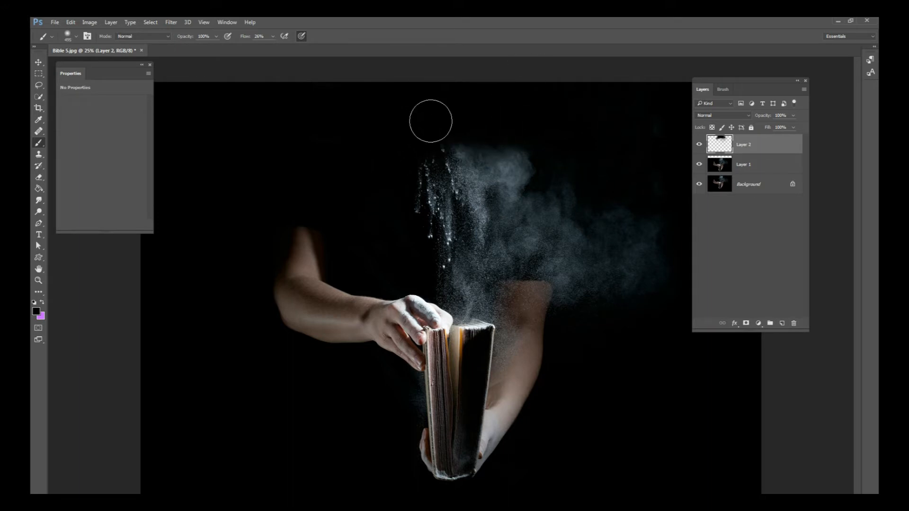
Flatten the image into a single background layer and move the Layers panel off the picture
{"action": "right_click", "coordinate": [750, 180]}
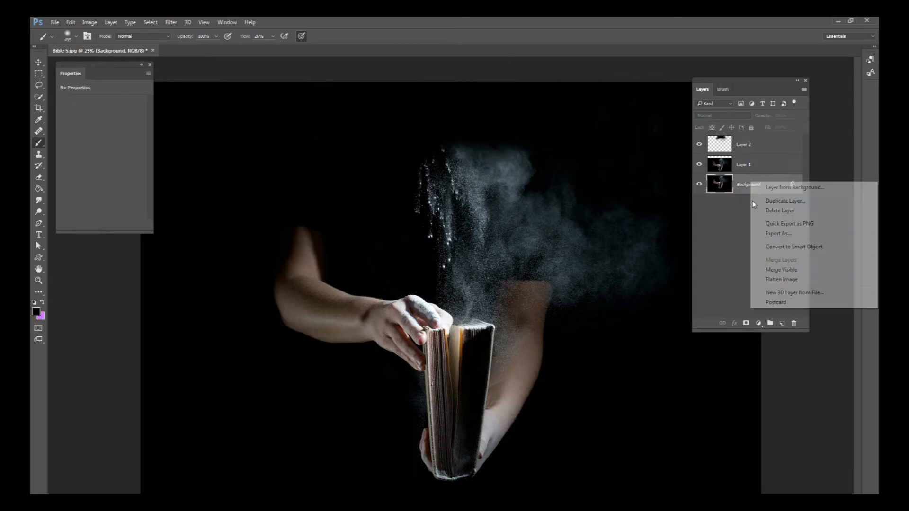
{"action": "left_click", "coordinate": [760, 278]}
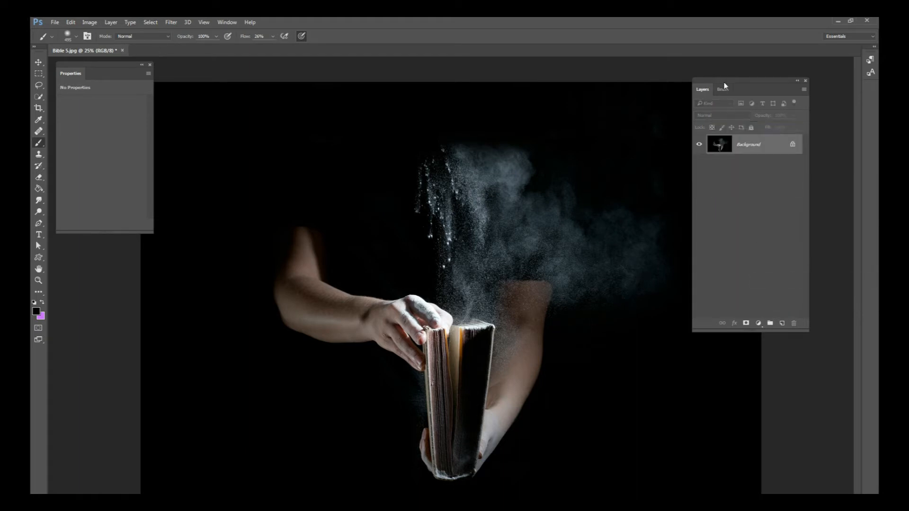
{"action": "left_click_drag", "start_coordinate": [711, 88], "coordinate": [727, 109]}
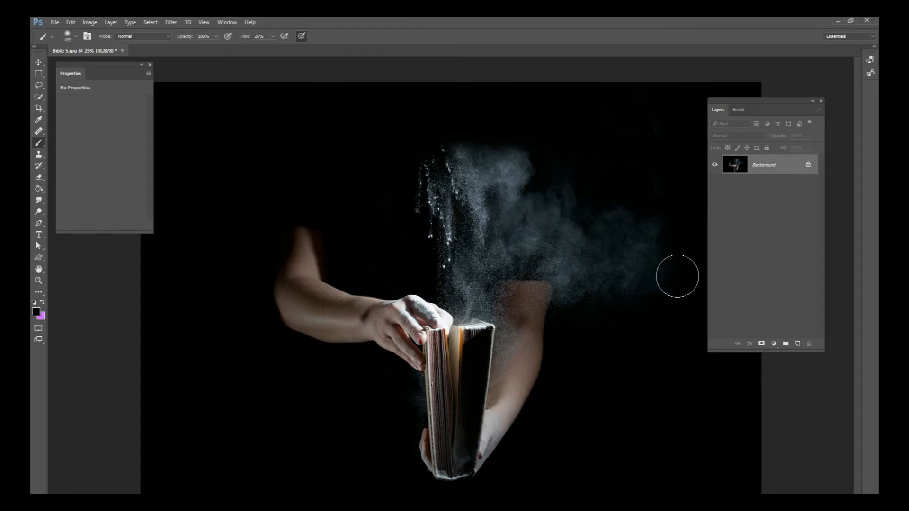
Add a new layer and set the Custom Shape tool to the solid heart shape
{"action": "left_click", "coordinate": [797, 343]}
{"action": "left_click", "coordinate": [40, 258]}
{"action": "left_click", "coordinate": [41, 259]}
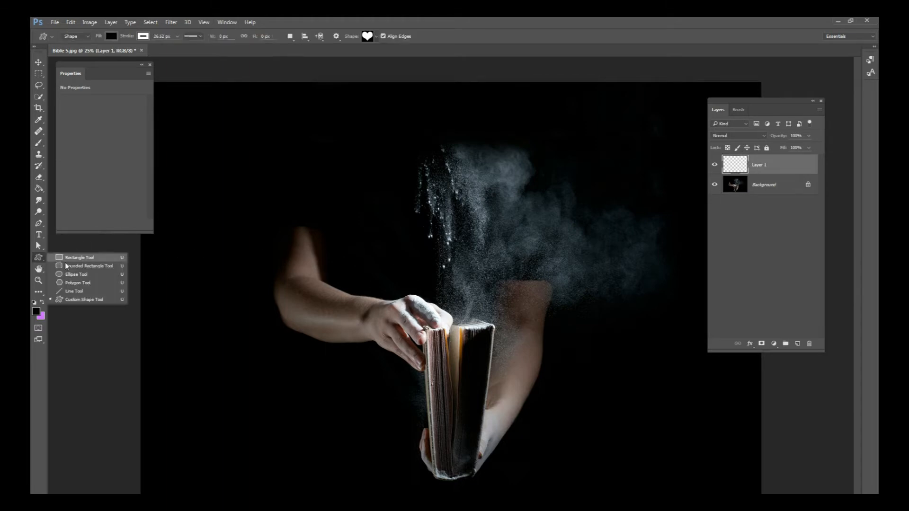
{"action": "left_click", "coordinate": [78, 298]}
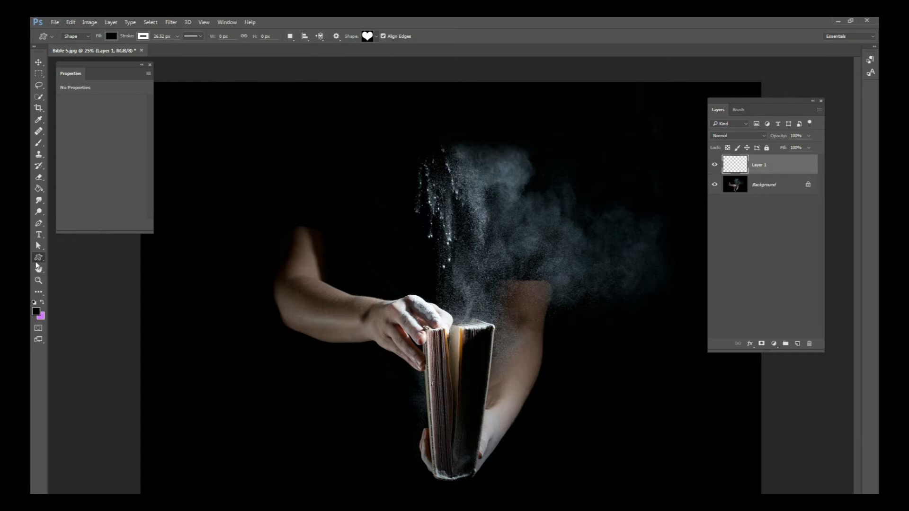
{"action": "left_click", "coordinate": [39, 259]}
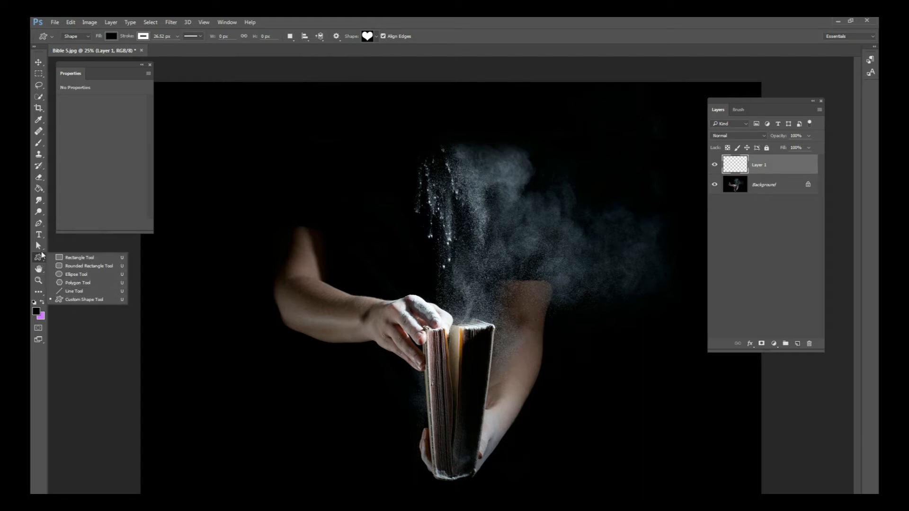
{"action": "left_click", "coordinate": [78, 299]}
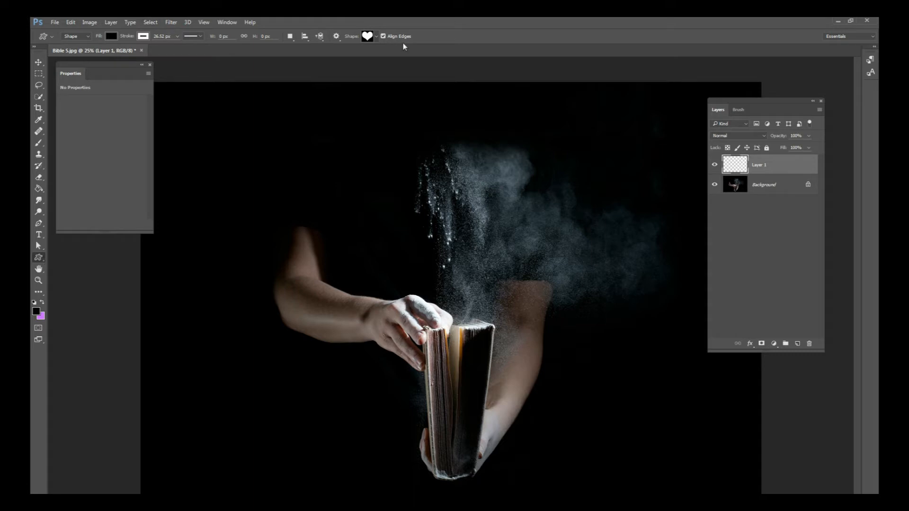
{"action": "left_click", "coordinate": [376, 37]}
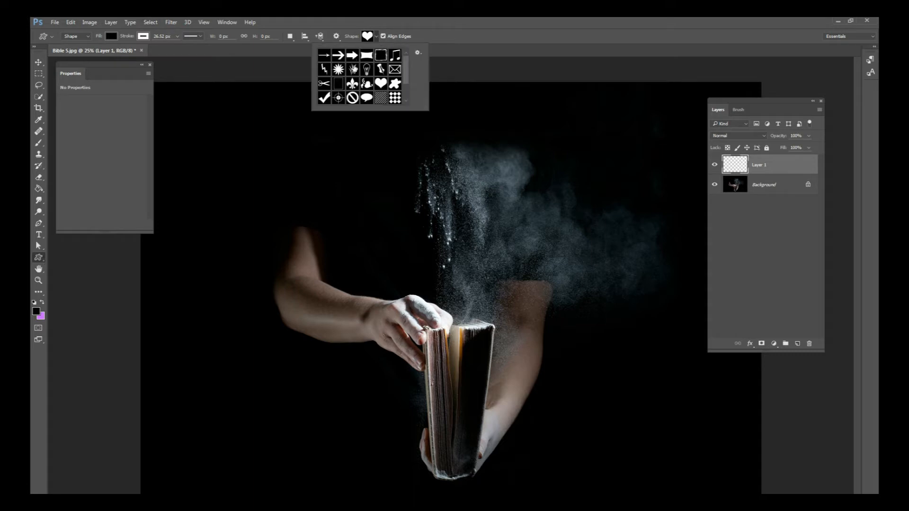
{"action": "left_click_drag", "start_coordinate": [406, 72], "coordinate": [405, 72]}
Draw a heart above the book with a red fill and no stroke
{"action": "left_click", "coordinate": [111, 36]}
{"action": "left_click", "coordinate": [70, 92]}
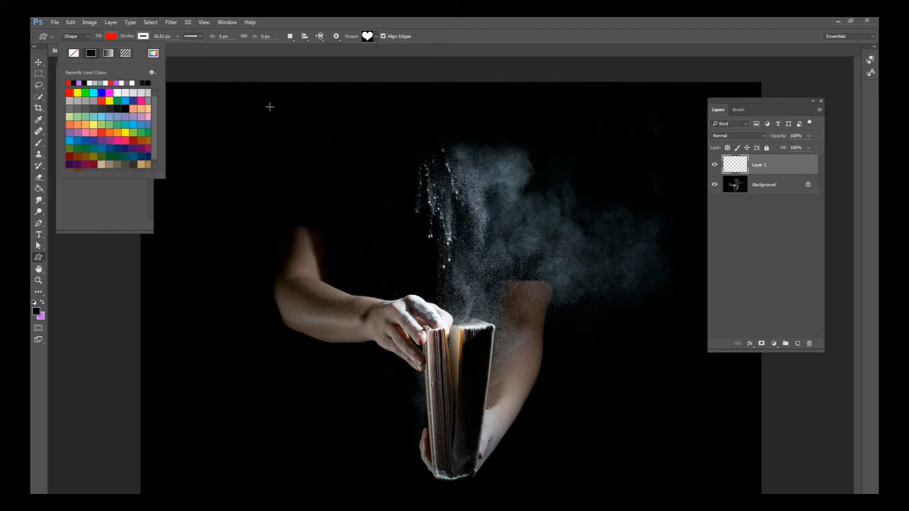
{"action": "left_click", "coordinate": [142, 36]}
{"action": "left_click", "coordinate": [105, 53]}
{"action": "left_click_drag", "start_coordinate": [399, 142], "coordinate": [538, 262]}
Scale the red heart to about 120% and position it over the powder with its tip just above the book
{"action": "left_click", "coordinate": [39, 66]}
{"action": "left_click_drag", "start_coordinate": [509, 171], "coordinate": [503, 203]}
{"action": "mouse_move", "coordinate": [543, 158]}
{"action": "left_mouse_down"}
{"action": "mouse_move", "coordinate": [521, 177]}
{"action": "mouse_move", "coordinate": [553, 129]}
{"action": "mouse_move", "coordinate": [534, 142]}
{"action": "mouse_move", "coordinate": [538, 154]}
{"action": "left_mouse_up"}
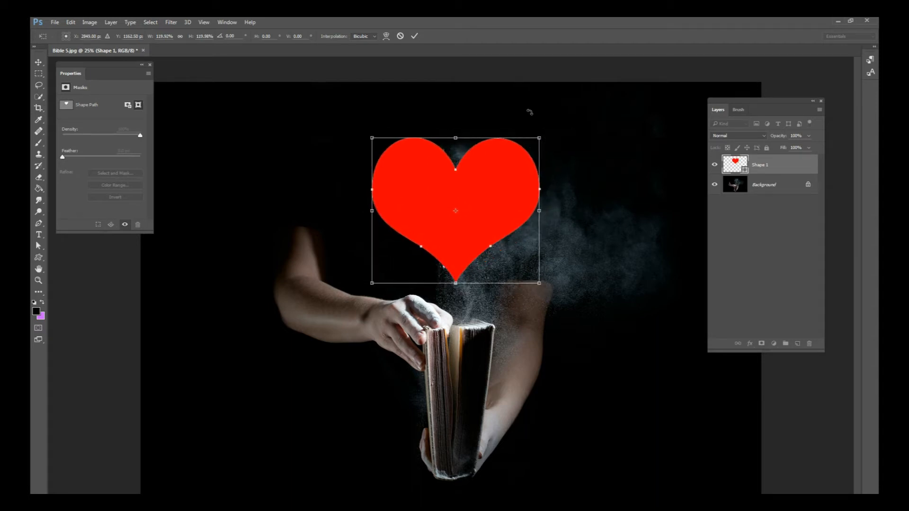
{"action": "left_click", "coordinate": [415, 37]}
{"action": "left_click_drag", "start_coordinate": [514, 183], "coordinate": [515, 190]}
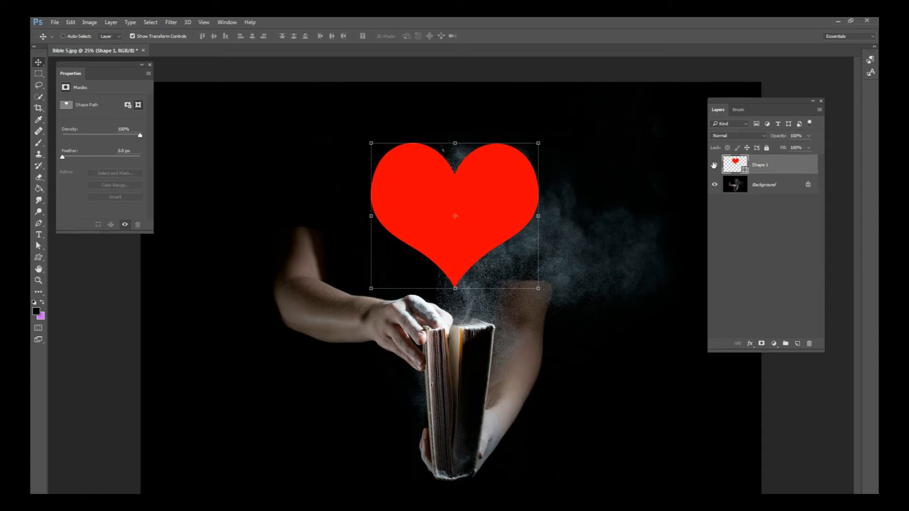
Toggle the heart layer's visibility to compare it with the powder, leave it hidden and select the background layer
{"action": "left_click", "coordinate": [714, 165]}
{"action": "left_click", "coordinate": [715, 166]}
{"action": "left_click", "coordinate": [714, 165]}
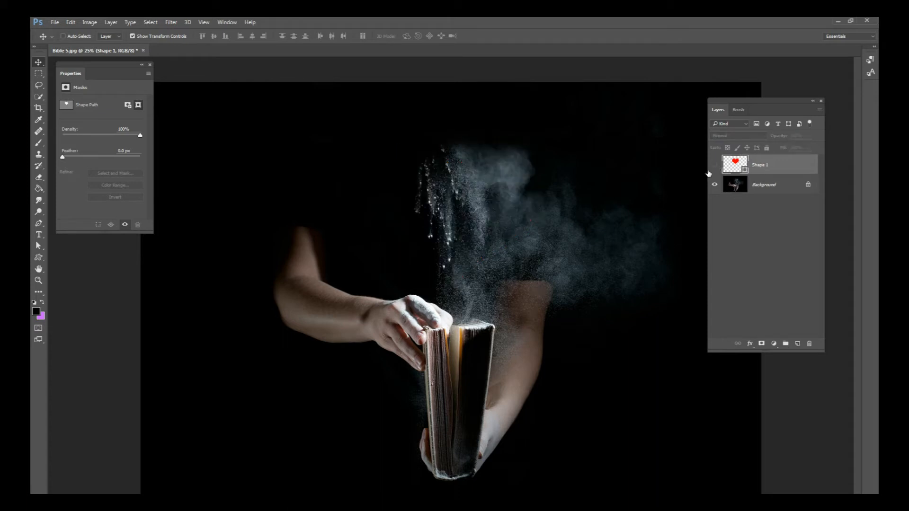
{"action": "left_click", "coordinate": [714, 165]}
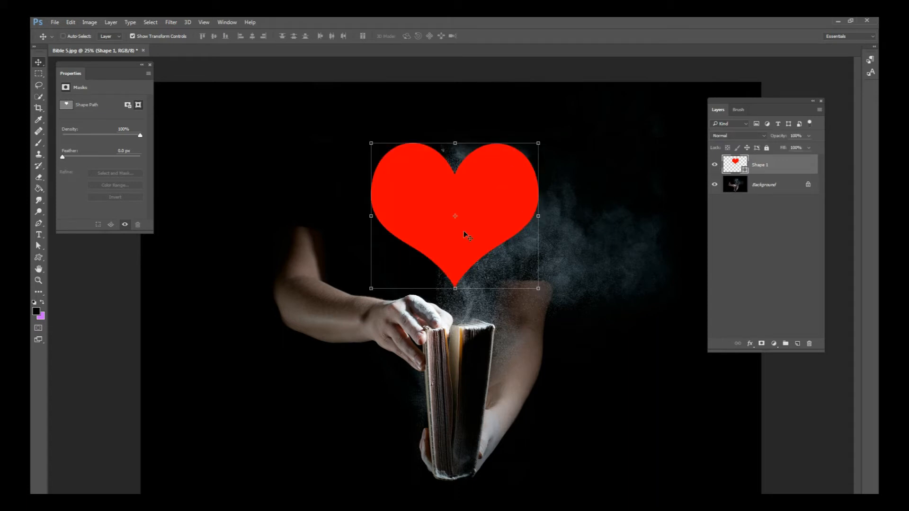
{"action": "left_click", "coordinate": [715, 164]}
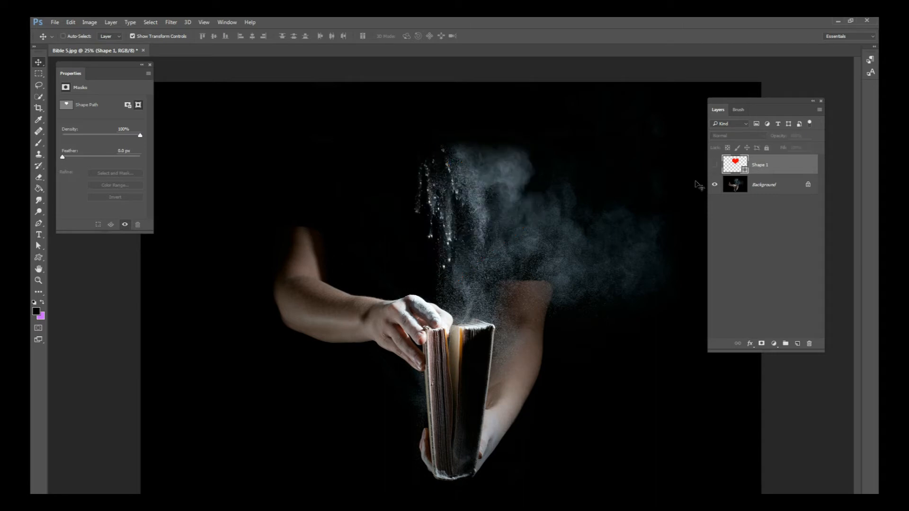
{"action": "left_click", "coordinate": [768, 189]}
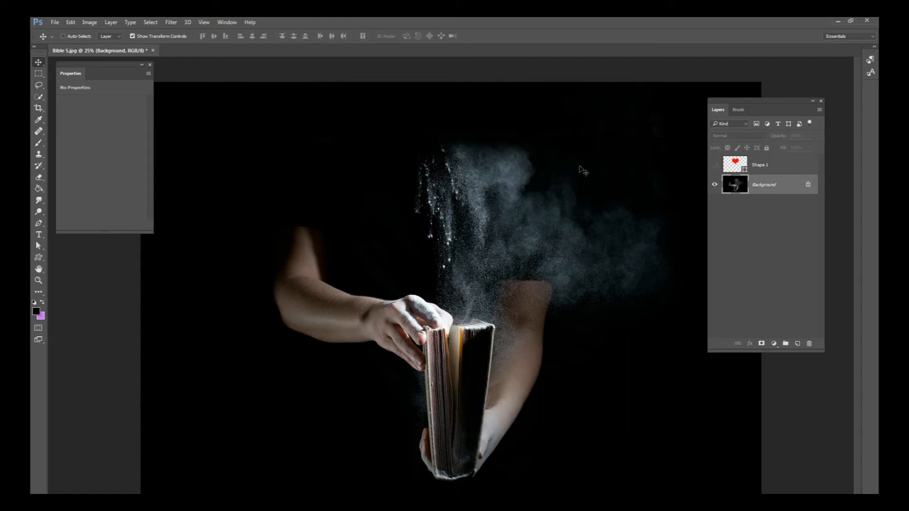
Select the falling powder streaks beside the cloud above the book with the Lasso tool
{"action": "key", "text": "ctrl+plus"}
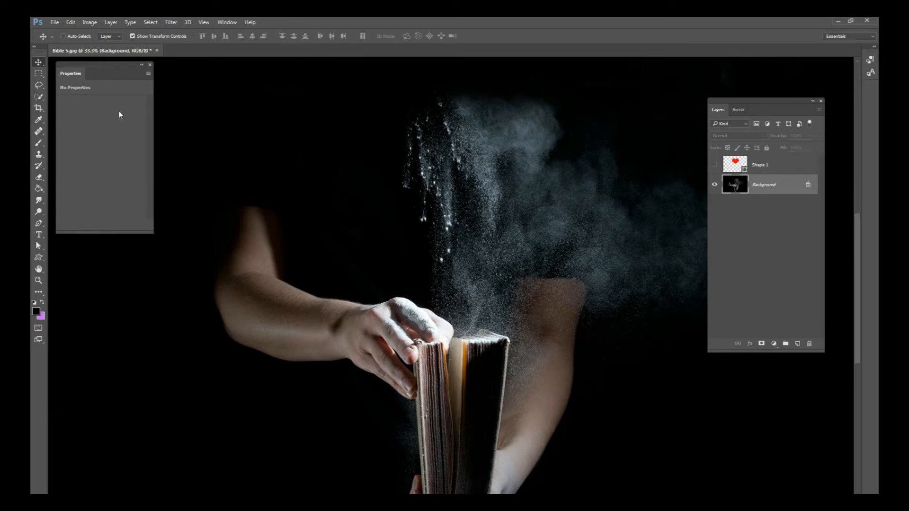
{"action": "left_click", "coordinate": [39, 86]}
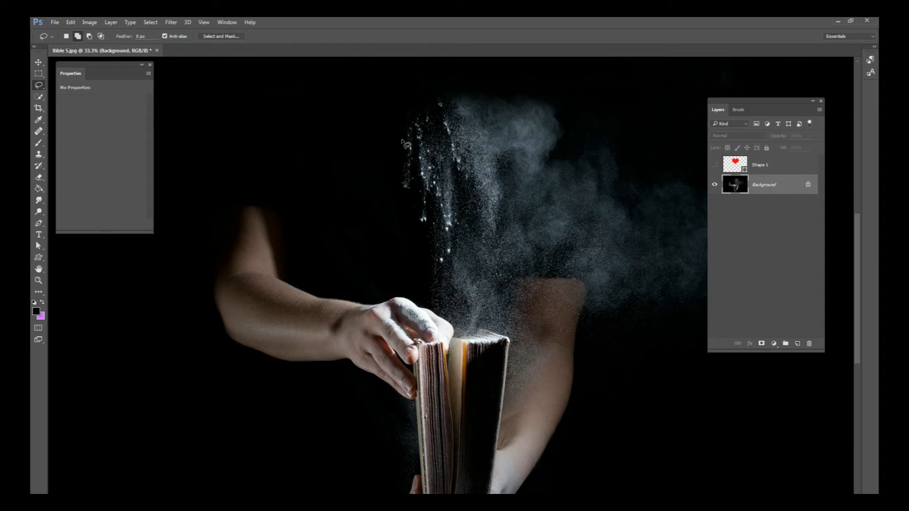
{"action": "mouse_move", "coordinate": [402, 139]}
{"action": "left_mouse_down"}
{"action": "mouse_move", "coordinate": [424, 113]}
{"action": "mouse_move", "coordinate": [445, 130]}
{"action": "mouse_move", "coordinate": [458, 190]}
{"action": "mouse_move", "coordinate": [447, 208]}
{"action": "mouse_move", "coordinate": [406, 204]}
{"action": "mouse_move", "coordinate": [395, 194]}
{"action": "mouse_move", "coordinate": [385, 169]}
{"action": "mouse_move", "coordinate": [402, 138]}
{"action": "left_mouse_up"}
Create a new Clipboard-size document of 504 × 651 pixels at 300 pixels/inch with a white background
{"action": "left_click", "coordinate": [55, 23]}
{"action": "left_click", "coordinate": [61, 32]}
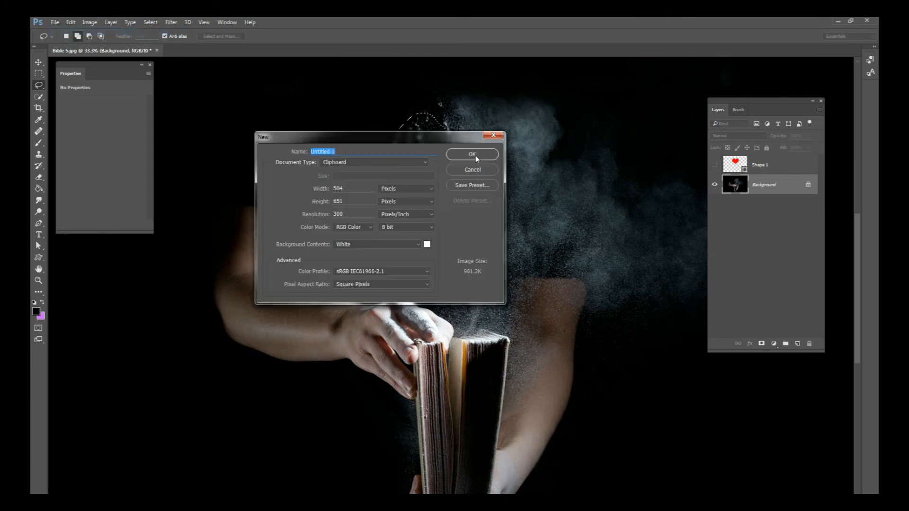
{"action": "left_click", "coordinate": [471, 155]}
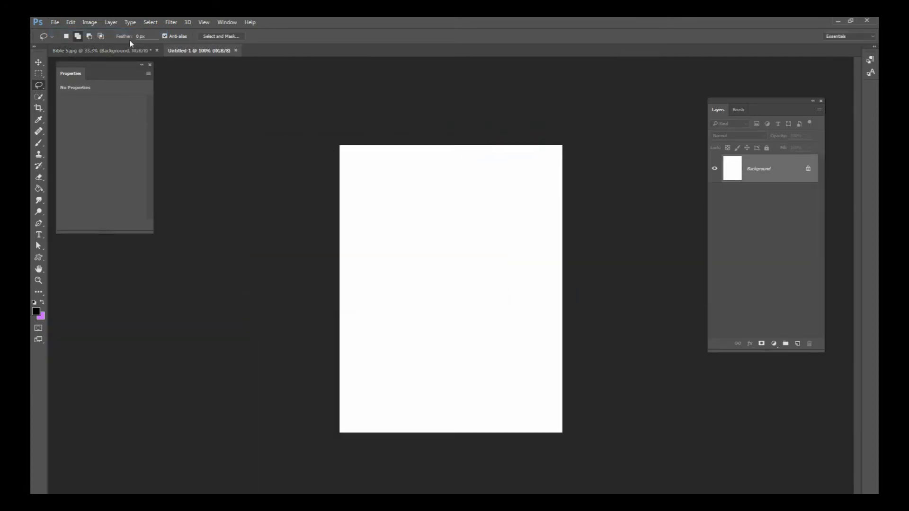
Paste the copied powder streaks into the new document and invert the pasted layer's colours
{"action": "key", "text": "ctrl+v"}
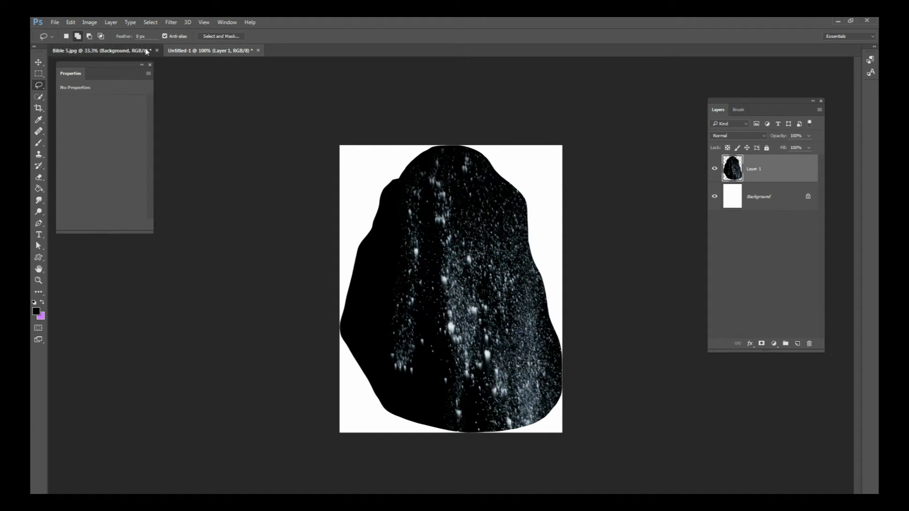
{"action": "left_click", "coordinate": [100, 50]}
{"action": "left_click", "coordinate": [218, 50]}
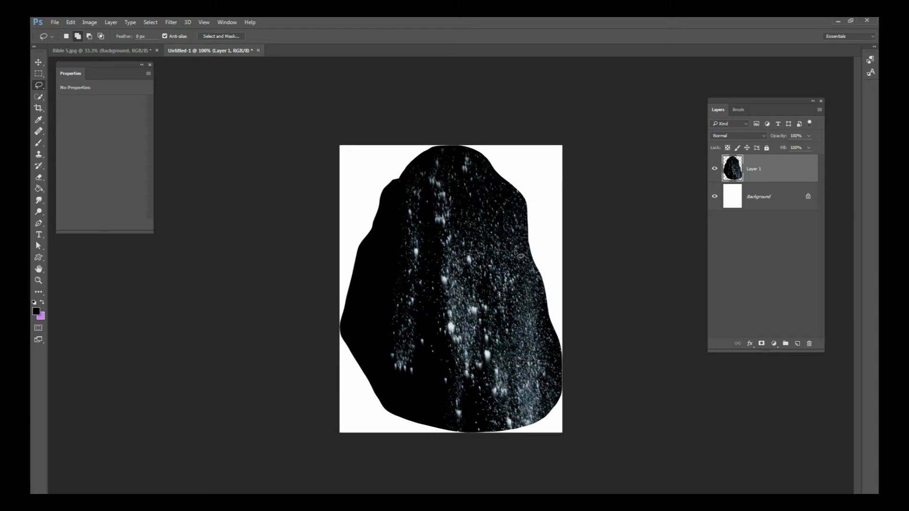
{"action": "key", "text": "ctrl+i"}
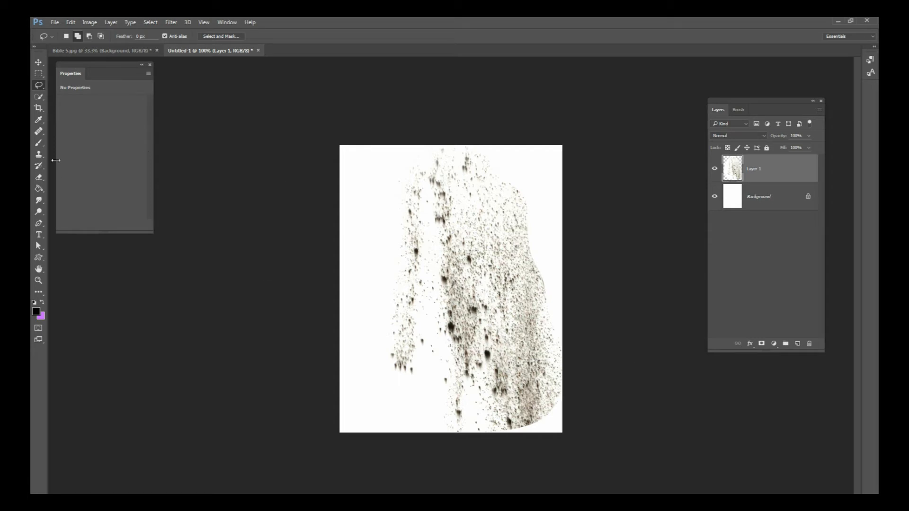
Fade the hard edge along the right side of the speckles with a soft white 199 px brush at 9% flow
{"action": "key", "text": "b"}
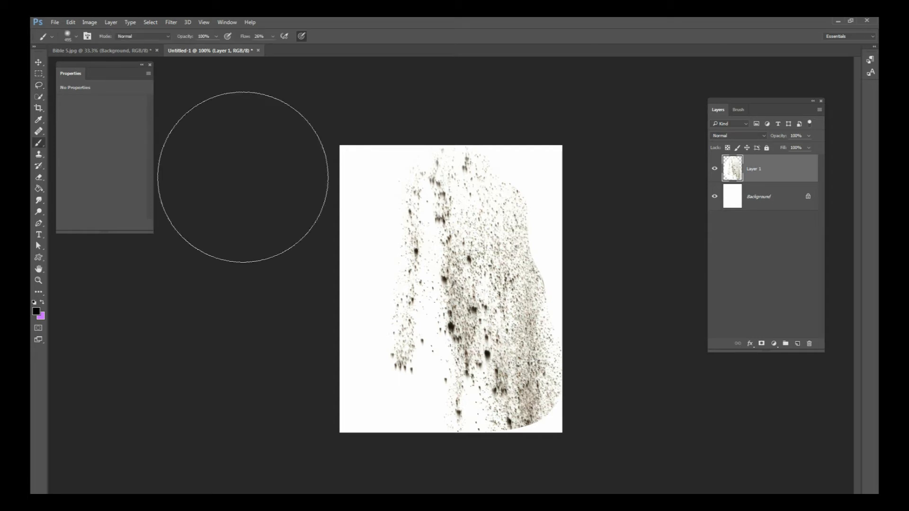
{"action": "left_click", "coordinate": [365, 188], "text": "alt"}
{"action": "right_click", "coordinate": [516, 195]}
{"action": "left_click_drag", "start_coordinate": [600, 217], "coordinate": [598, 216]}
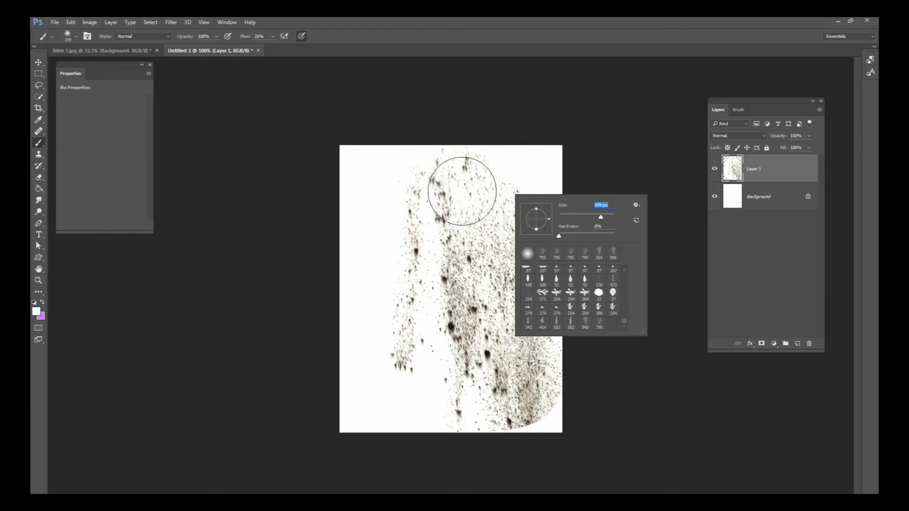
{"action": "key", "text": "Return"}
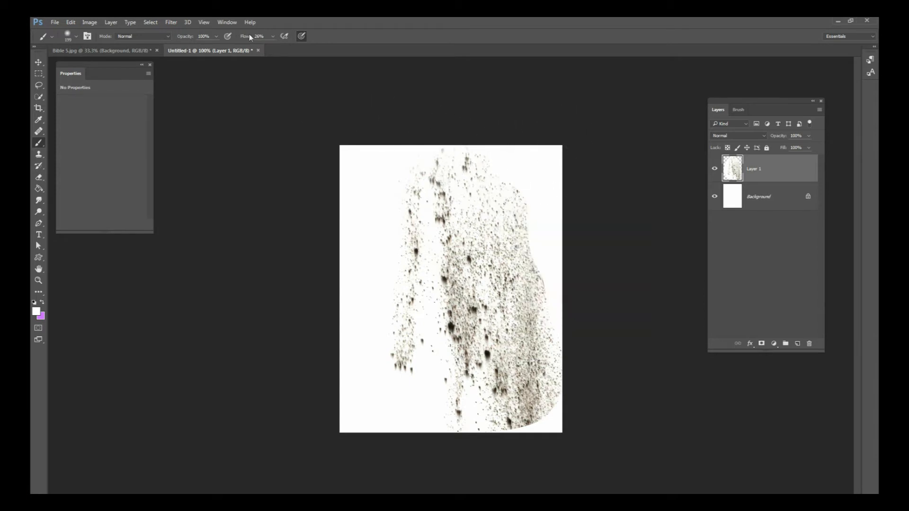
{"action": "left_click_drag", "start_coordinate": [264, 51], "coordinate": [265, 51]}
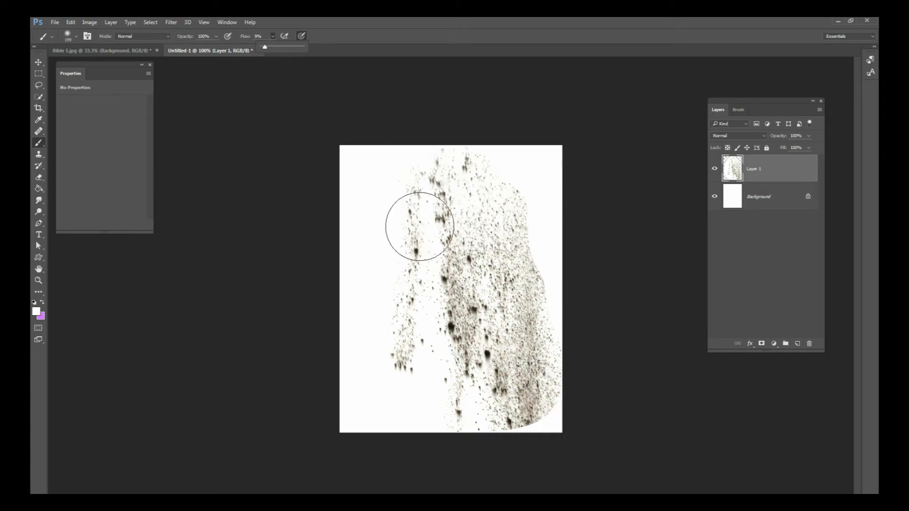
{"action": "mouse_move", "coordinate": [517, 187]}
{"action": "left_mouse_down"}
{"action": "mouse_move", "coordinate": [542, 274]}
{"action": "mouse_move", "coordinate": [580, 314]}
{"action": "mouse_move", "coordinate": [546, 292]}
{"action": "mouse_move", "coordinate": [519, 316]}
{"action": "mouse_move", "coordinate": [560, 355]}
{"action": "mouse_move", "coordinate": [561, 424]}
{"action": "mouse_move", "coordinate": [506, 423]}
{"action": "mouse_move", "coordinate": [536, 429]}
{"action": "mouse_move", "coordinate": [471, 436]}
{"action": "mouse_move", "coordinate": [550, 400]}
{"action": "mouse_move", "coordinate": [479, 354]}
{"action": "mouse_move", "coordinate": [446, 364]}
{"action": "mouse_move", "coordinate": [463, 413]}
{"action": "mouse_move", "coordinate": [417, 394]}
{"action": "mouse_move", "coordinate": [390, 369]}
{"action": "mouse_move", "coordinate": [406, 392]}
{"action": "mouse_move", "coordinate": [475, 427]}
{"action": "mouse_move", "coordinate": [541, 403]}
{"action": "mouse_move", "coordinate": [559, 382]}
{"action": "mouse_move", "coordinate": [554, 401]}
{"action": "mouse_move", "coordinate": [526, 389]}
{"action": "mouse_move", "coordinate": [484, 325]}
{"action": "mouse_move", "coordinate": [383, 265]}
{"action": "mouse_move", "coordinate": [438, 240]}
{"action": "mouse_move", "coordinate": [410, 187]}
{"action": "mouse_move", "coordinate": [447, 157]}
{"action": "mouse_move", "coordinate": [444, 175]}
{"action": "mouse_move", "coordinate": [464, 152]}
{"action": "mouse_move", "coordinate": [457, 146]}
{"action": "mouse_move", "coordinate": [507, 202]}
{"action": "mouse_move", "coordinate": [495, 213]}
{"action": "mouse_move", "coordinate": [513, 264]}
{"action": "mouse_move", "coordinate": [494, 290]}
{"action": "mouse_move", "coordinate": [493, 327]}
{"action": "mouse_move", "coordinate": [440, 316]}
{"action": "mouse_move", "coordinate": [433, 292]}
{"action": "mouse_move", "coordinate": [427, 264]}
{"action": "mouse_move", "coordinate": [458, 371]}
{"action": "mouse_move", "coordinate": [523, 360]}
{"action": "mouse_move", "coordinate": [538, 405]}
{"action": "mouse_move", "coordinate": [547, 371]}
{"action": "mouse_move", "coordinate": [505, 288]}
{"action": "left_mouse_up"}
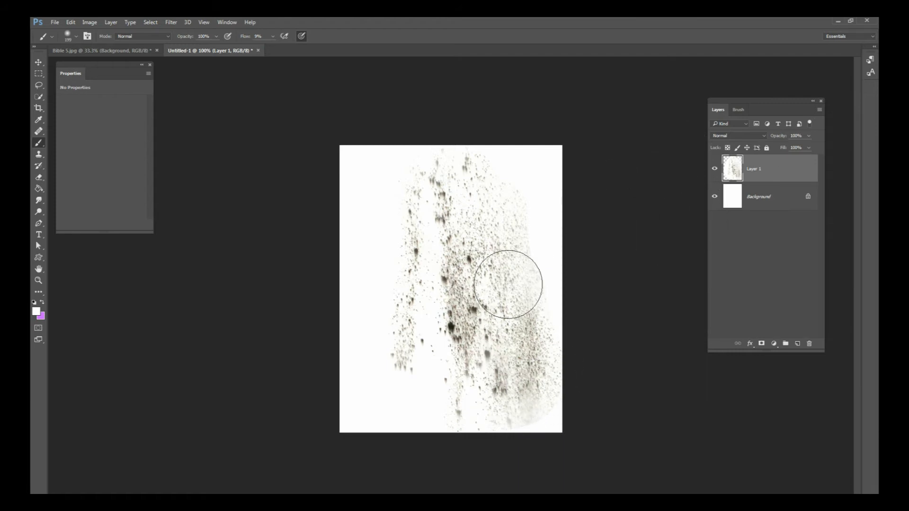
Flatten the image and define it as a brush preset named dust
{"action": "right_click", "coordinate": [760, 198]}
{"action": "left_click", "coordinate": [762, 298]}
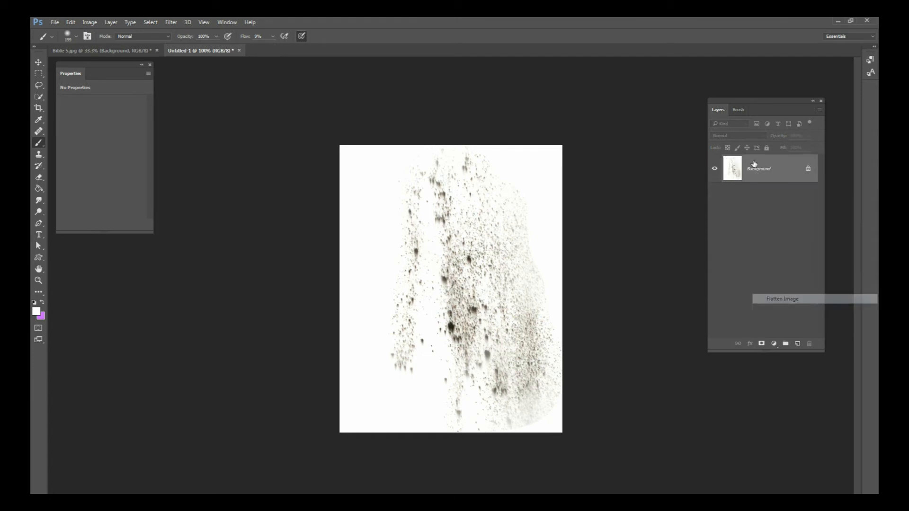
{"action": "left_click", "coordinate": [70, 22]}
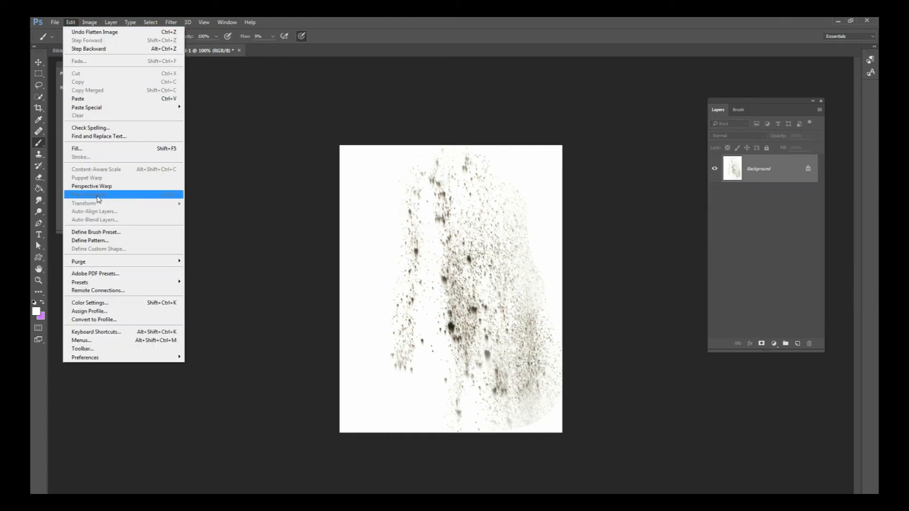
{"action": "left_click", "coordinate": [134, 234]}
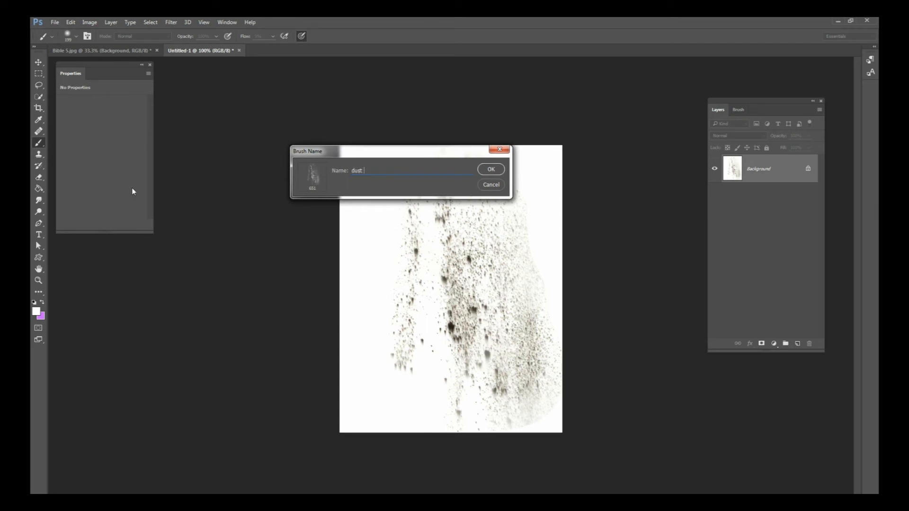
{"action": "key", "text": "Return"}
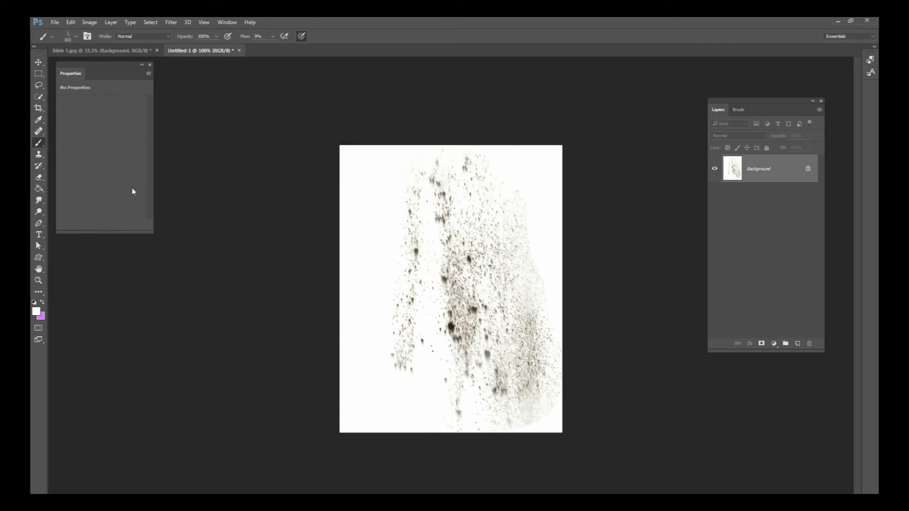
Clear the selection in Bible 5.jpg and add an empty layer directly above the background
{"action": "left_click", "coordinate": [150, 49]}
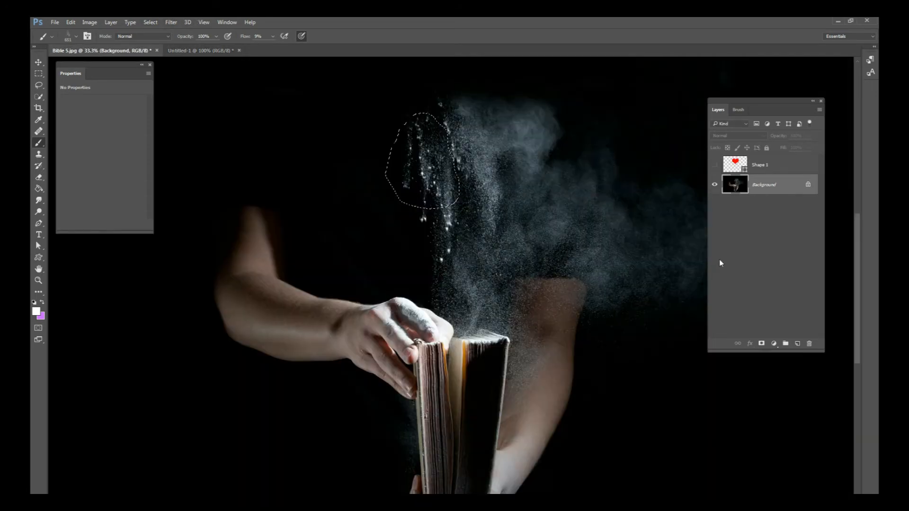
{"action": "left_click", "coordinate": [150, 23]}
{"action": "left_click", "coordinate": [156, 45]}
{"action": "key", "text": "Delete"}
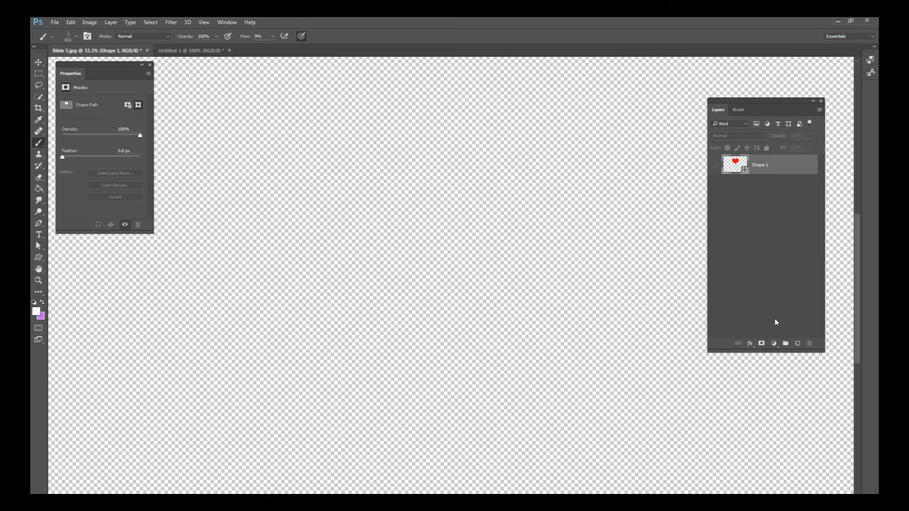
{"action": "key", "text": "ctrl+z"}
{"action": "left_click", "coordinate": [797, 343]}
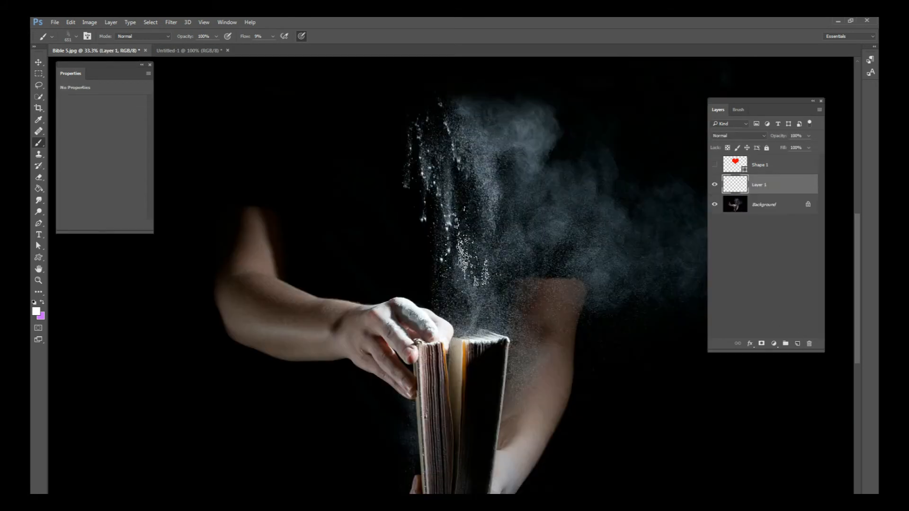
Set the dust brush's flow to 100%
{"action": "right_click", "coordinate": [359, 289]}
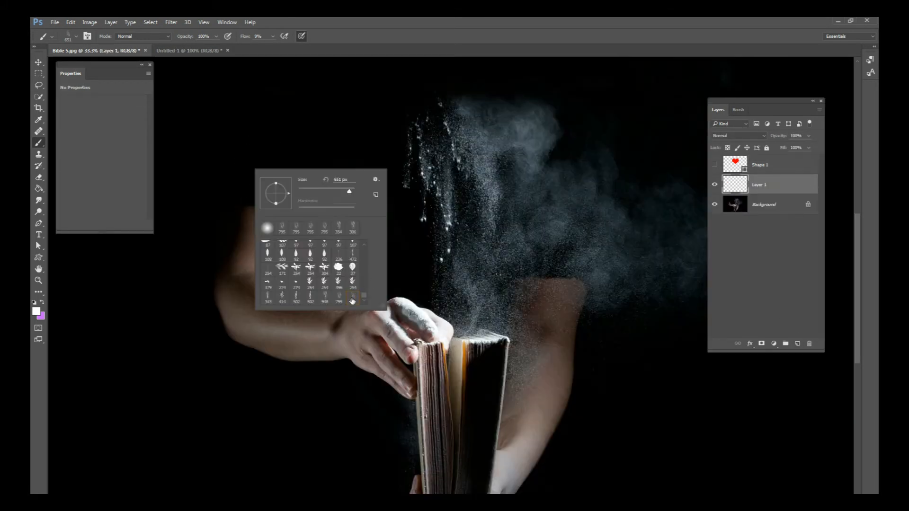
{"action": "left_click", "coordinate": [273, 37]}
{"action": "left_click", "coordinate": [336, 161]}
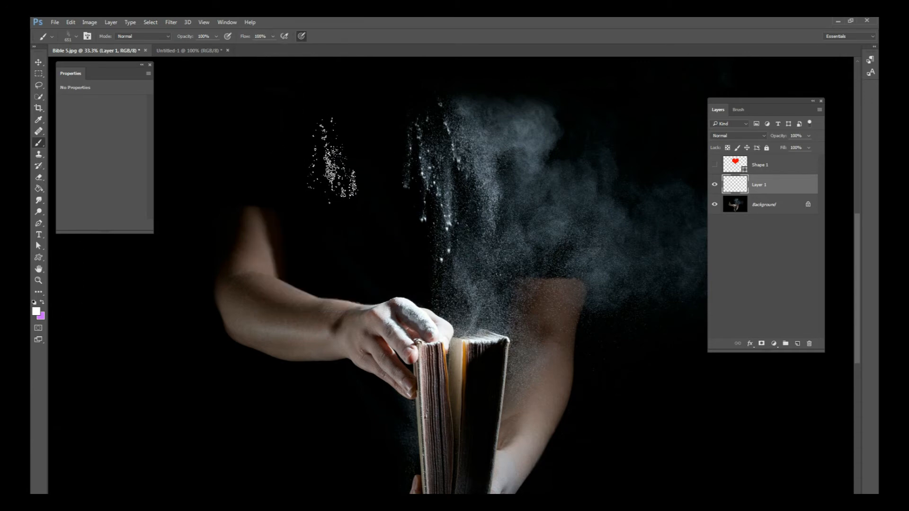
Try the dust brush with white dabs in the dark area beside the powder and replace the test layer with an empty one
{"action": "left_click", "coordinate": [313, 136]}
{"action": "left_click", "coordinate": [259, 140]}
{"action": "left_click", "coordinate": [250, 173]}
{"action": "left_click", "coordinate": [290, 194]}
{"action": "left_click", "coordinate": [316, 204]}
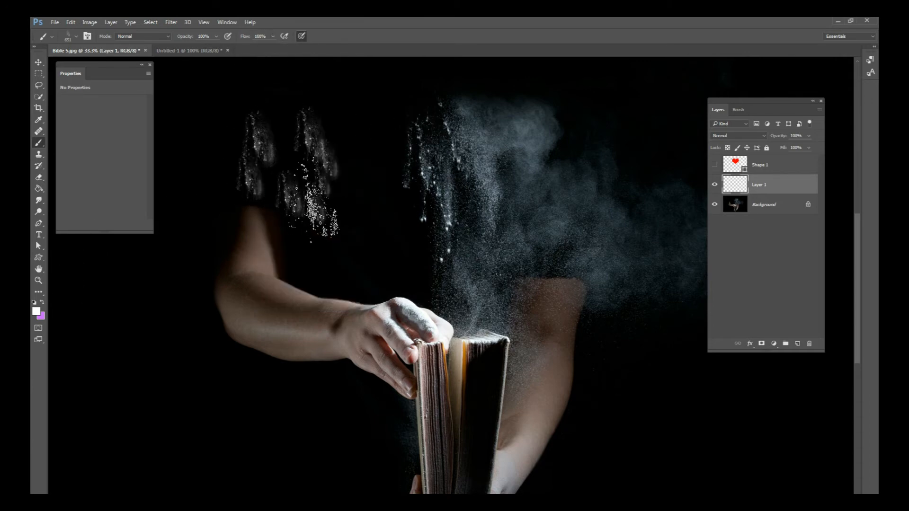
{"action": "left_click", "coordinate": [351, 144]}
{"action": "left_click", "coordinate": [347, 110]}
{"action": "left_click", "coordinate": [359, 202]}
{"action": "left_click", "coordinate": [270, 203]}
{"action": "left_click", "coordinate": [225, 175]}
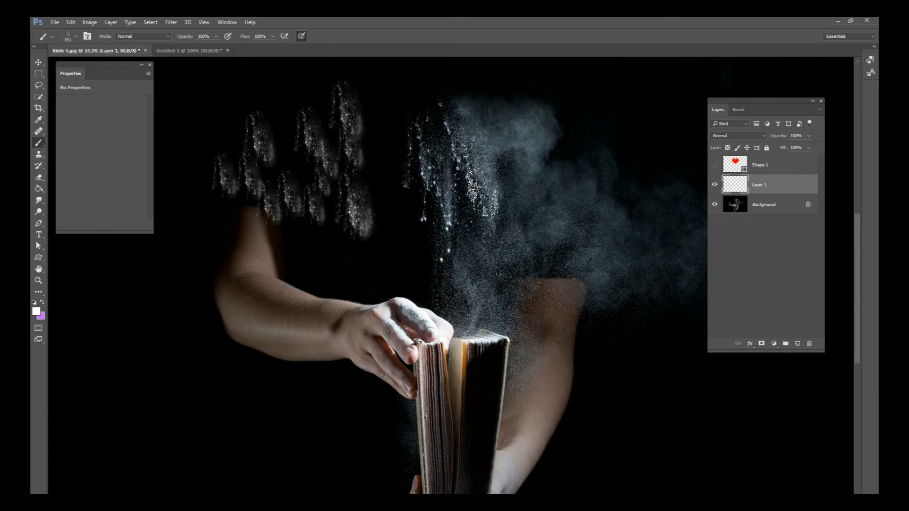
{"action": "left_click", "coordinate": [381, 166]}
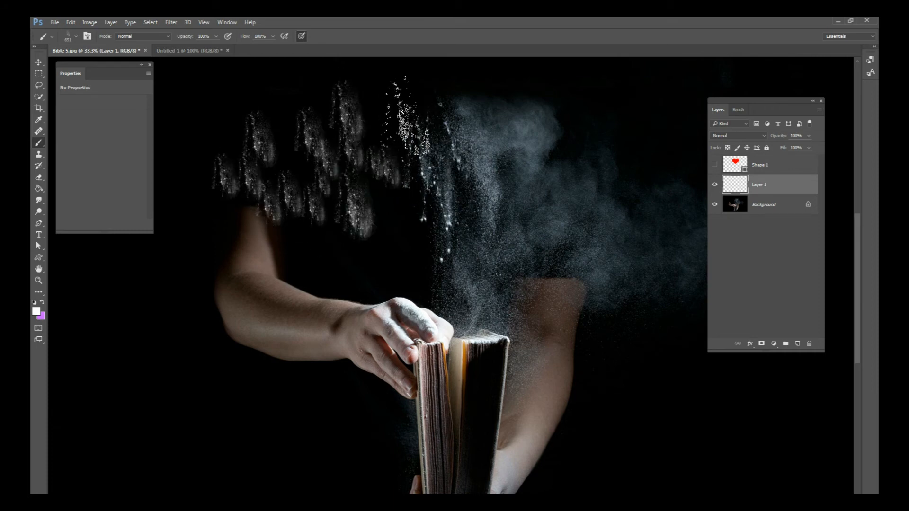
{"action": "left_click", "coordinate": [809, 342]}
{"action": "left_click", "coordinate": [798, 343]}
Set the dust brush's Shape Dynamics angle jitter to 100% and try it with one stroke beside the powder
{"action": "left_click_drag", "start_coordinate": [737, 100], "coordinate": [652, 89]}
{"action": "left_click", "coordinate": [663, 101]}
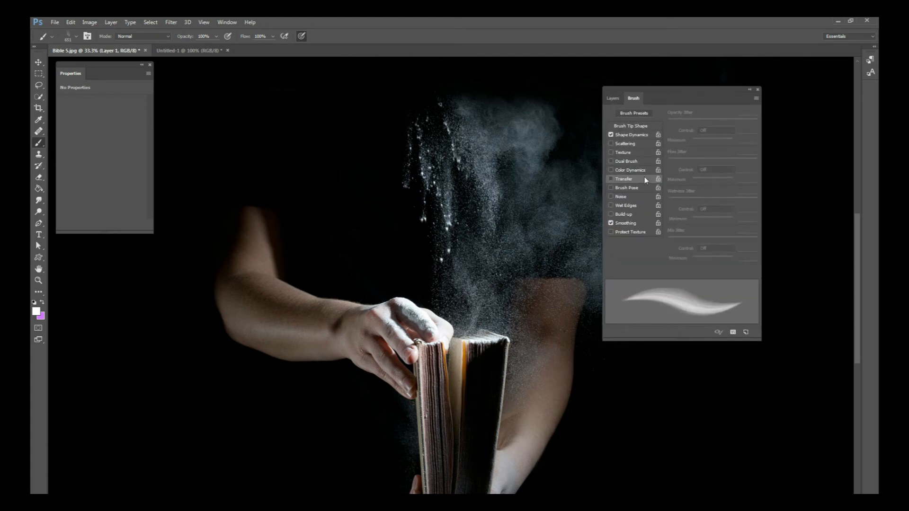
{"action": "left_click", "coordinate": [634, 136]}
{"action": "left_click_drag", "start_coordinate": [670, 186], "coordinate": [763, 186]}
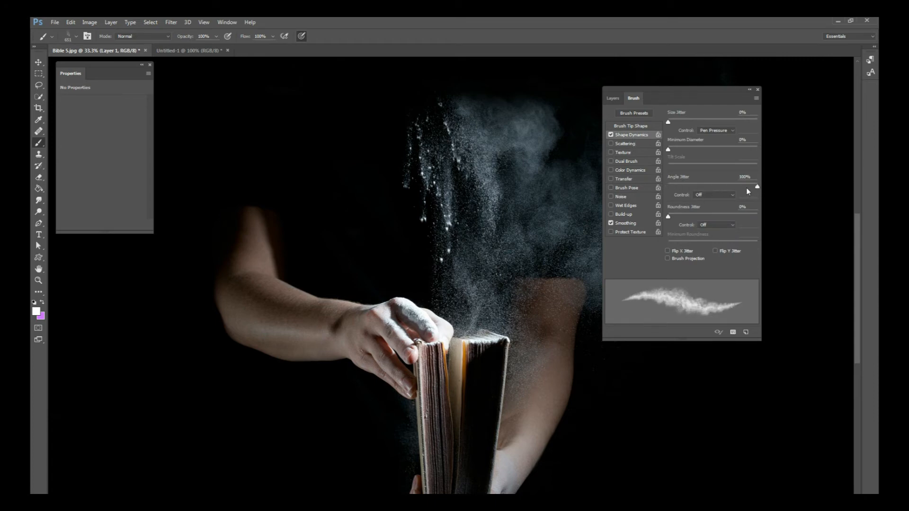
{"action": "left_click_drag", "start_coordinate": [217, 147], "coordinate": [341, 152]}
{"action": "key", "text": "ctrl+z"}
Enable Transfer for the dust brush and raise its opacity jitter to about 97%
{"action": "left_click", "coordinate": [621, 179]}
{"action": "left_click", "coordinate": [611, 179]}
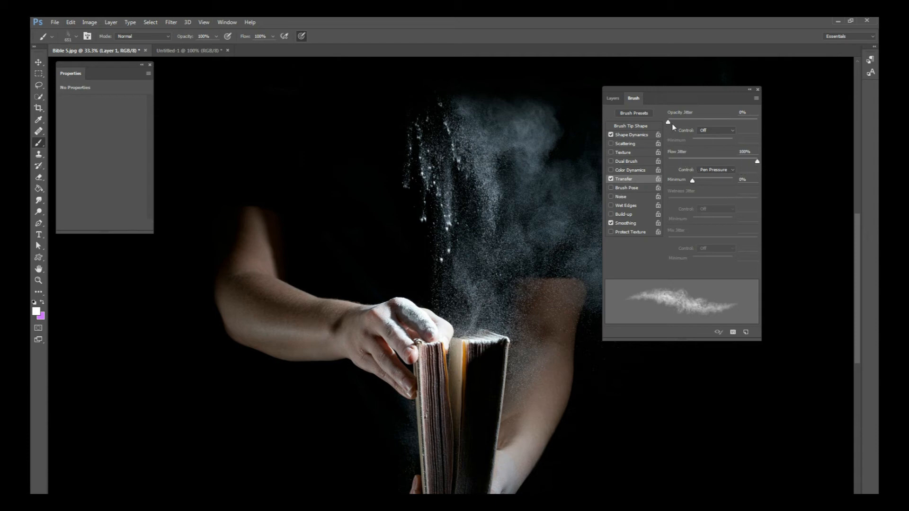
{"action": "left_click_drag", "start_coordinate": [705, 126], "coordinate": [766, 128]}
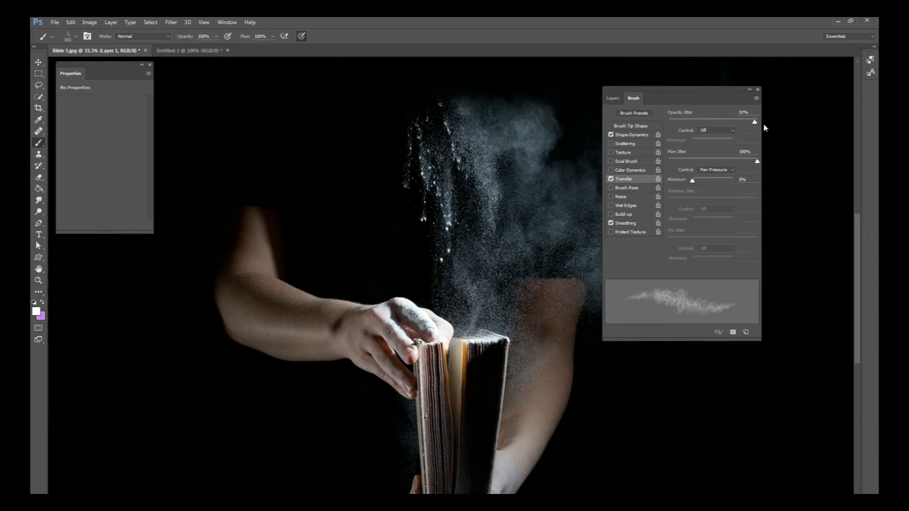
{"action": "left_click", "coordinate": [615, 99]}
Try white strokes with the jittered dust brush above the left arm and undo them
{"action": "mouse_move", "coordinate": [239, 142]}
{"action": "left_mouse_down"}
{"action": "mouse_move", "coordinate": [300, 139]}
{"action": "mouse_move", "coordinate": [338, 141]}
{"action": "left_mouse_up"}
{"action": "key", "text": "ctrl+z"}
{"action": "mouse_move", "coordinate": [244, 146]}
{"action": "left_mouse_down"}
{"action": "mouse_move", "coordinate": [348, 137]}
{"action": "mouse_move", "coordinate": [395, 138]}
{"action": "left_mouse_up"}
{"action": "key", "text": "ctrl+z"}
{"action": "key", "text": "ctrl+z"}
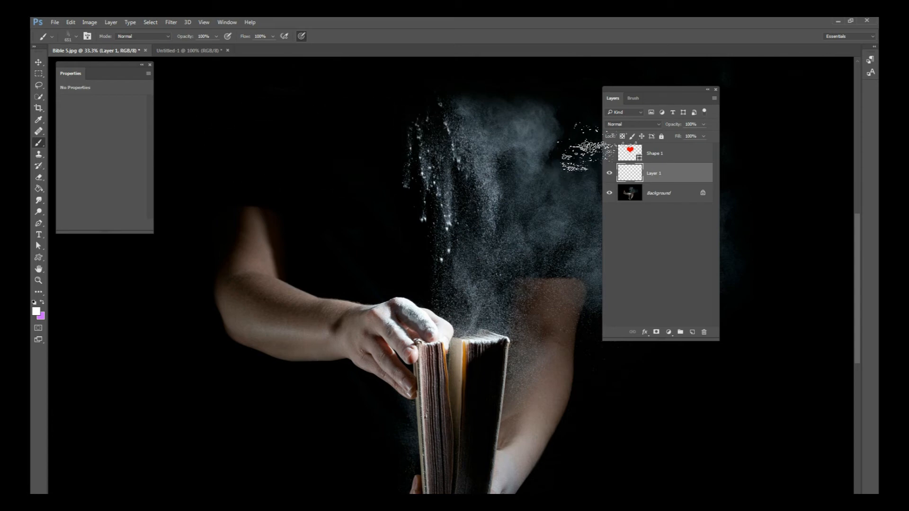
Sample the brush colour from the powder cloud and set the foreground to the grey-blue #636f79
{"action": "key", "text": "ctrl+minus"}
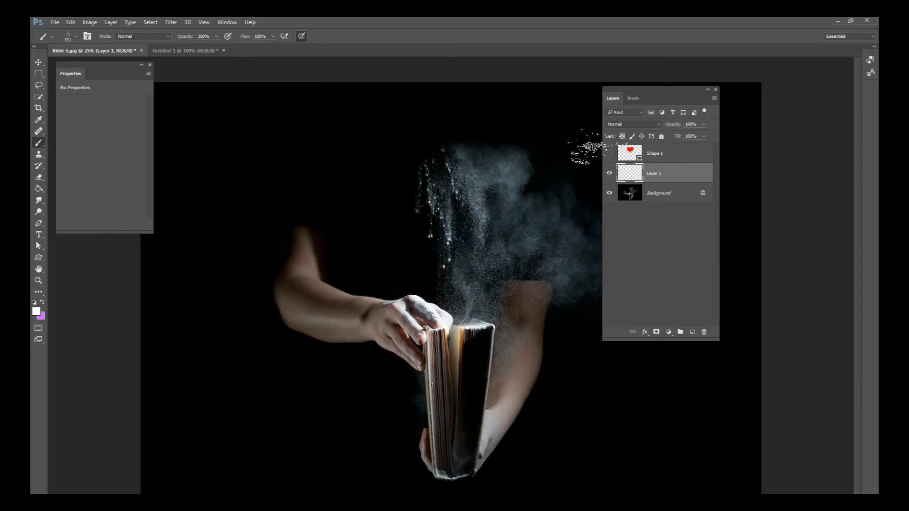
{"action": "left_click_drag", "start_coordinate": [628, 96], "coordinate": [683, 102]}
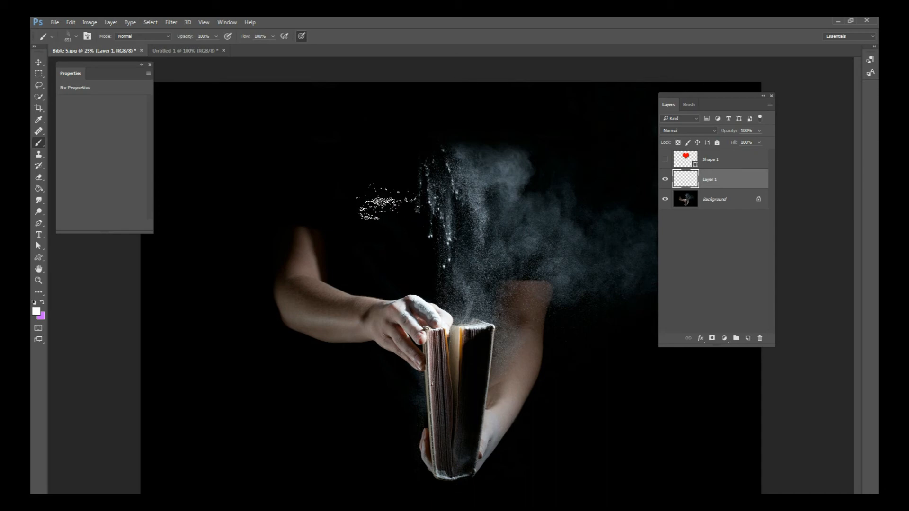
{"action": "left_click", "coordinate": [410, 199]}
{"action": "key", "text": "ctrl+plus"}
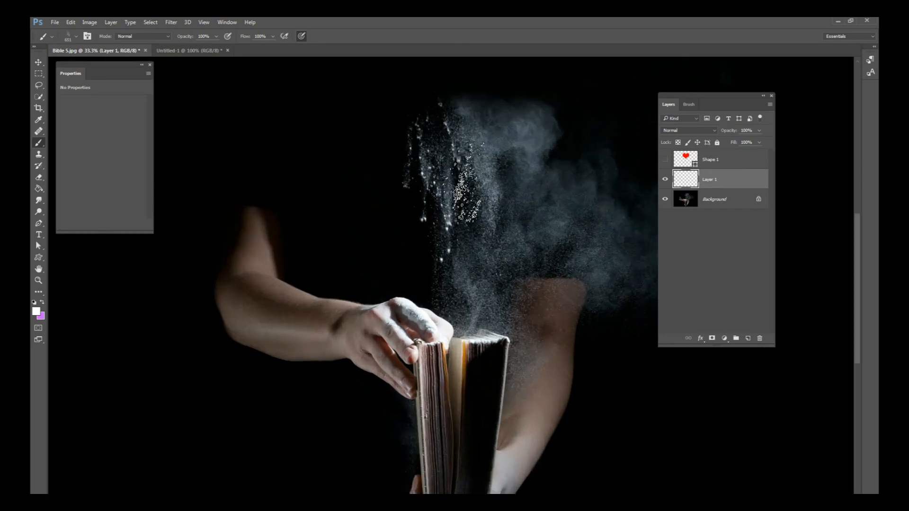
{"action": "left_click", "coordinate": [429, 176], "text": "alt"}
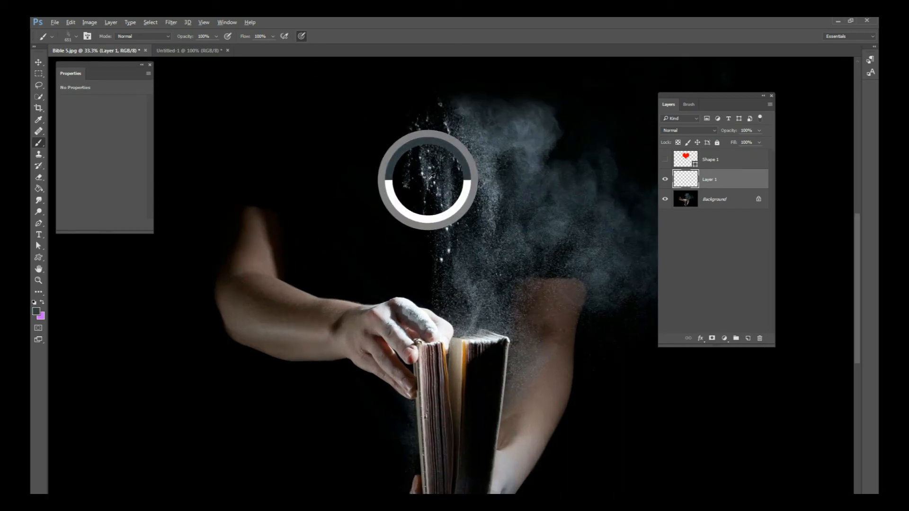
{"action": "left_click_drag", "start_coordinate": [430, 176], "coordinate": [528, 122]}
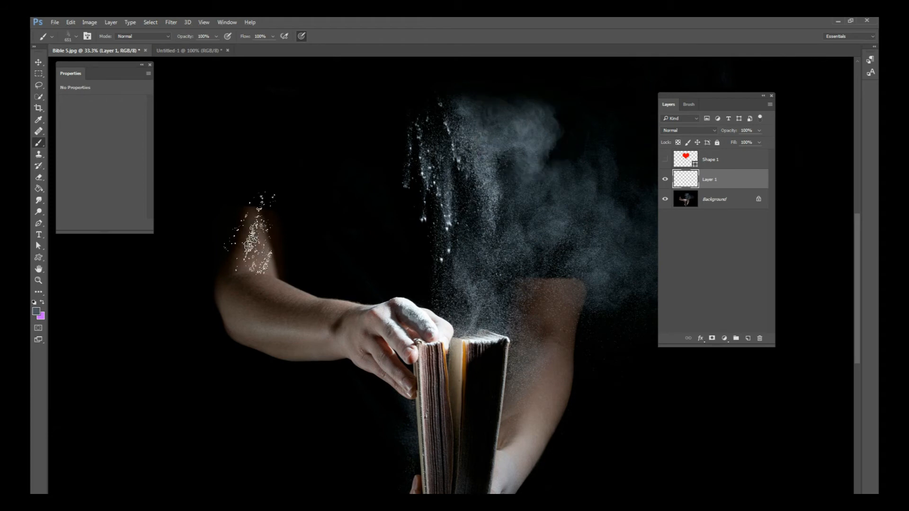
{"action": "left_click", "coordinate": [35, 311]}
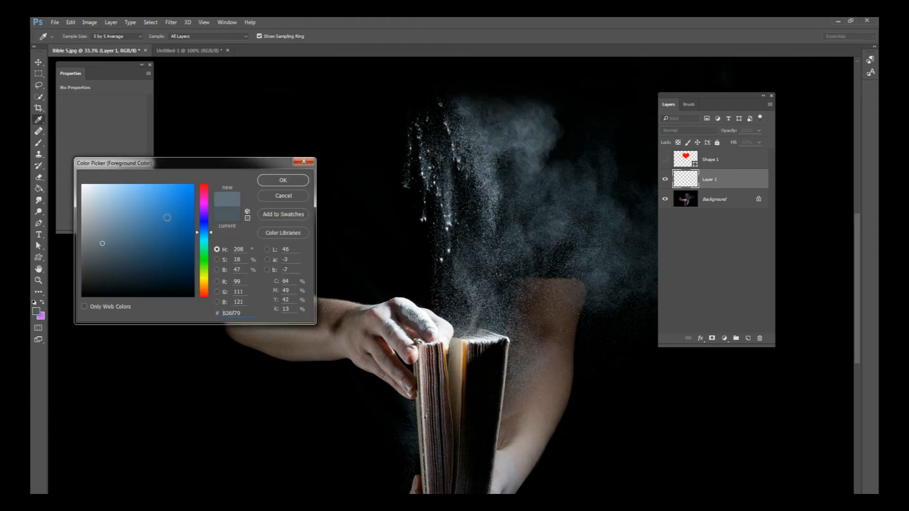
{"action": "left_click", "coordinate": [282, 181]}
Try grey-blue dust strokes in the dark area beside the powder and undo them
{"action": "left_click", "coordinate": [347, 154]}
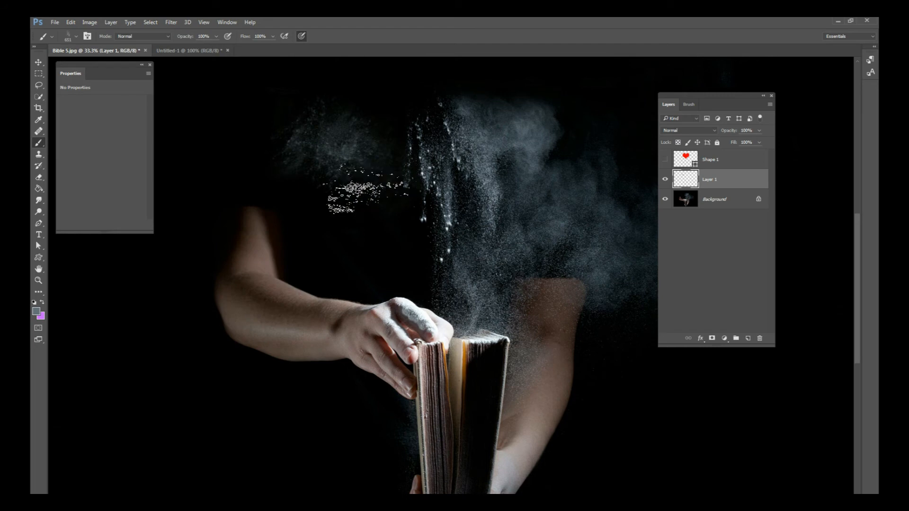
{"action": "key", "text": "ctrl+z"}
{"action": "left_click_drag", "start_coordinate": [382, 176], "coordinate": [291, 151]}
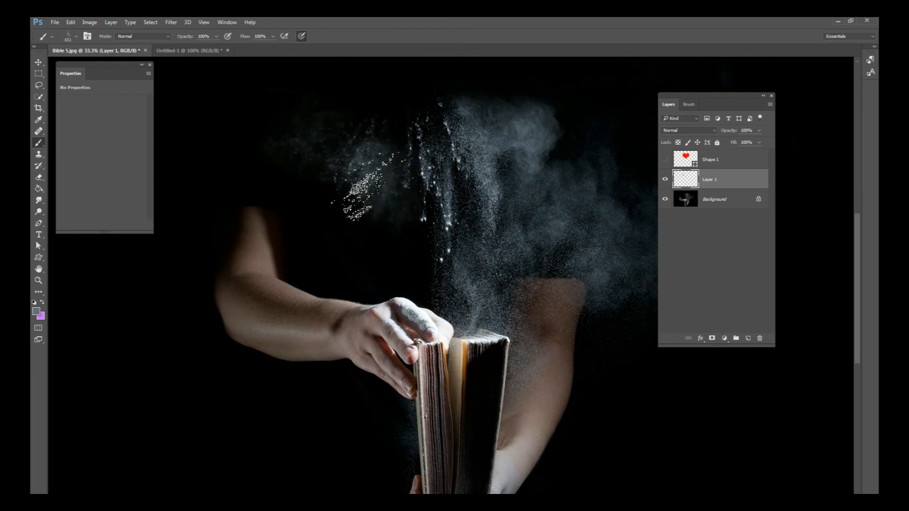
{"action": "key", "text": "ctrl+z"}
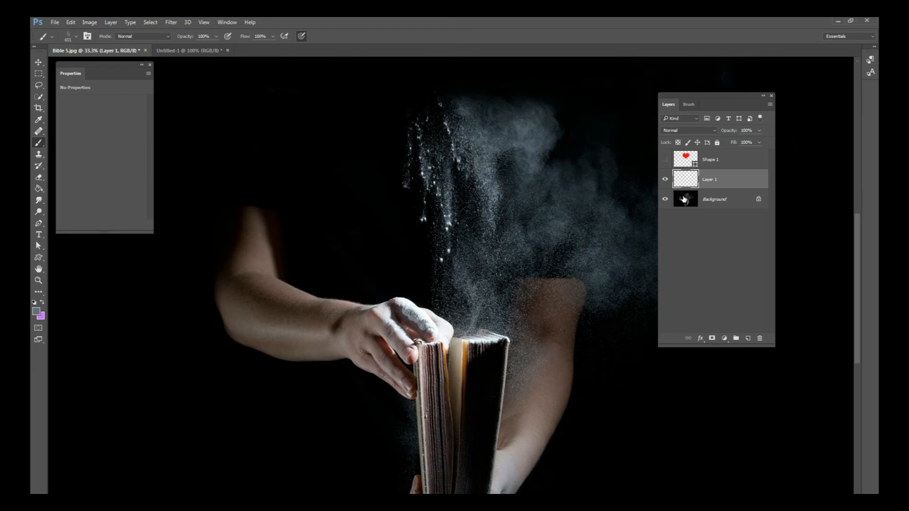
Show the heart shape, place it beneath the empty paint layer, and rename that paint layer "dust heart"
{"action": "left_click", "coordinate": [665, 159]}
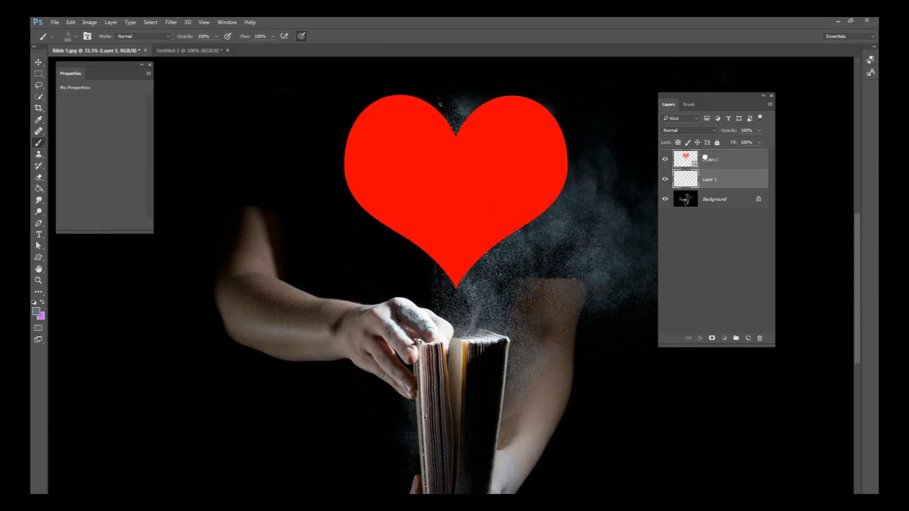
{"action": "left_click_drag", "start_coordinate": [704, 157], "coordinate": [715, 177]}
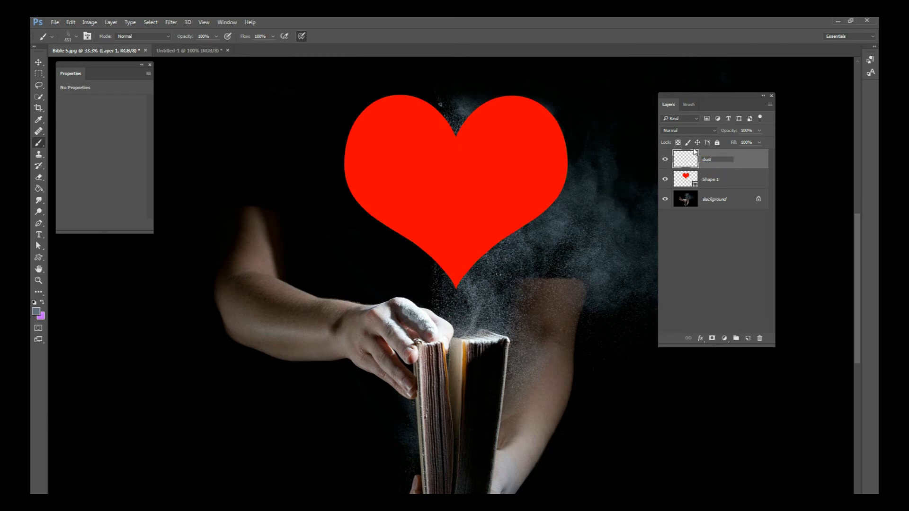
{"action": "key", "text": "Return"}
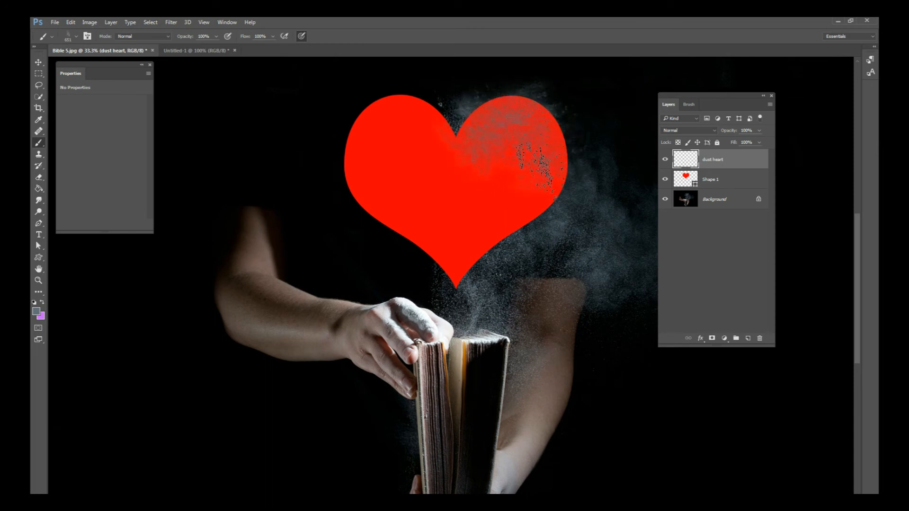
Recolour the heart shape from red to a dark blue, about #24254f, so the dust stands out
{"action": "left_click", "coordinate": [724, 181]}
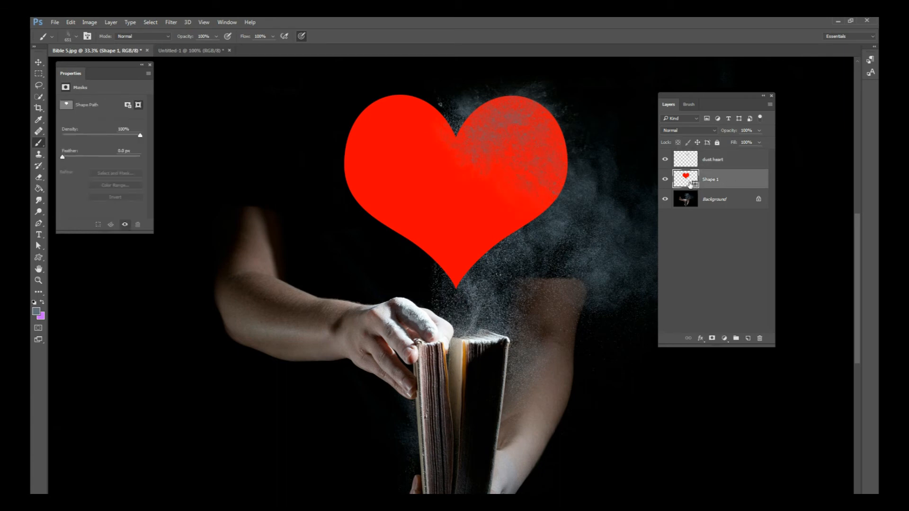
{"action": "double_click", "coordinate": [688, 181]}
{"action": "left_click_drag", "start_coordinate": [175, 220], "coordinate": [82, 297]}
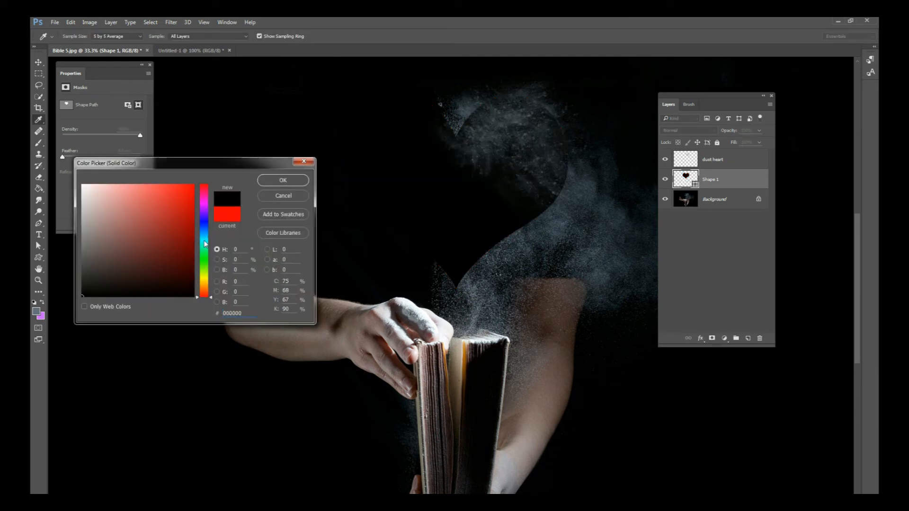
{"action": "left_click_drag", "start_coordinate": [204, 230], "coordinate": [205, 223]}
{"action": "left_click_drag", "start_coordinate": [158, 240], "coordinate": [158, 259]}
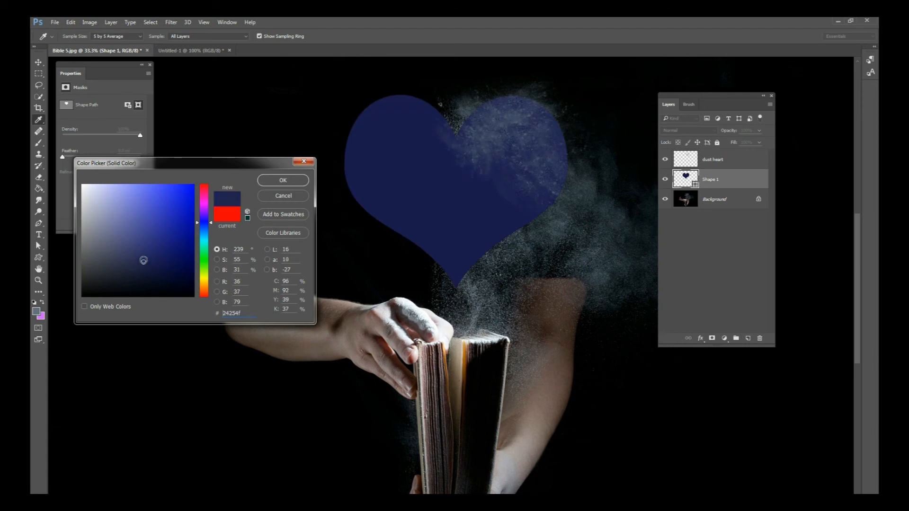
{"action": "left_click", "coordinate": [282, 181]}
Paint grey-blue dust across both lobes and the lower part of the heart on the dust heart layer
{"action": "key", "text": "b"}
{"action": "left_click", "coordinate": [713, 160]}
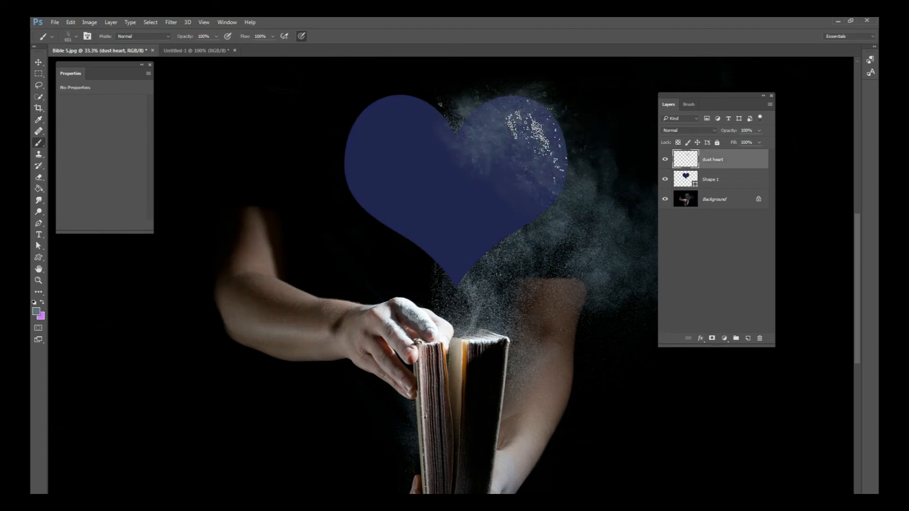
{"action": "mouse_move", "coordinate": [549, 182]}
{"action": "left_mouse_down"}
{"action": "mouse_move", "coordinate": [469, 249]}
{"action": "mouse_move", "coordinate": [442, 244]}
{"action": "mouse_move", "coordinate": [412, 208]}
{"action": "left_mouse_up"}
{"action": "mouse_move", "coordinate": [386, 199]}
{"action": "left_mouse_down"}
{"action": "mouse_move", "coordinate": [375, 142]}
{"action": "mouse_move", "coordinate": [365, 143]}
{"action": "mouse_move", "coordinate": [396, 115]}
{"action": "mouse_move", "coordinate": [387, 116]}
{"action": "mouse_move", "coordinate": [432, 121]}
{"action": "mouse_move", "coordinate": [453, 159]}
{"action": "mouse_move", "coordinate": [441, 192]}
{"action": "mouse_move", "coordinate": [503, 173]}
{"action": "mouse_move", "coordinate": [474, 130]}
{"action": "mouse_move", "coordinate": [510, 132]}
{"action": "mouse_move", "coordinate": [515, 114]}
{"action": "mouse_move", "coordinate": [550, 116]}
{"action": "mouse_move", "coordinate": [553, 147]}
{"action": "left_mouse_up"}
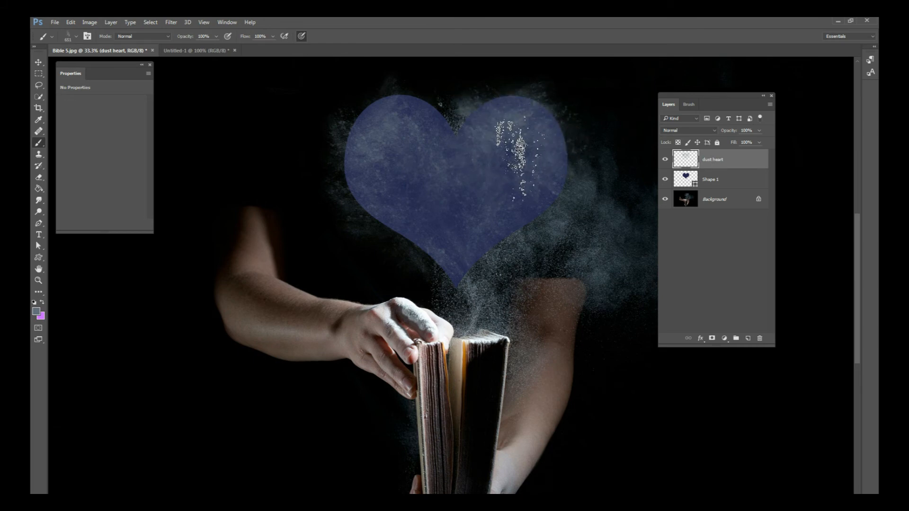
Reduce the dust brush to 448 px and add finer dust over the heart's right lobe
{"action": "right_click", "coordinate": [532, 158]}
{"action": "left_click_drag", "start_coordinate": [633, 175], "coordinate": [622, 178]}
{"action": "mouse_move", "coordinate": [526, 140]}
{"action": "left_mouse_down"}
{"action": "mouse_move", "coordinate": [556, 153]}
{"action": "mouse_move", "coordinate": [544, 187]}
{"action": "mouse_move", "coordinate": [516, 208]}
{"action": "mouse_move", "coordinate": [509, 229]}
{"action": "mouse_move", "coordinate": [455, 258]}
{"action": "mouse_move", "coordinate": [447, 270]}
{"action": "mouse_move", "coordinate": [457, 275]}
{"action": "mouse_move", "coordinate": [419, 234]}
{"action": "mouse_move", "coordinate": [421, 217]}
{"action": "mouse_move", "coordinate": [381, 196]}
{"action": "mouse_move", "coordinate": [397, 182]}
{"action": "mouse_move", "coordinate": [379, 114]}
{"action": "mouse_move", "coordinate": [362, 109]}
{"action": "mouse_move", "coordinate": [416, 121]}
{"action": "mouse_move", "coordinate": [424, 111]}
{"action": "mouse_move", "coordinate": [442, 130]}
{"action": "mouse_move", "coordinate": [466, 132]}
{"action": "mouse_move", "coordinate": [476, 114]}
{"action": "mouse_move", "coordinate": [526, 102]}
{"action": "left_mouse_up"}
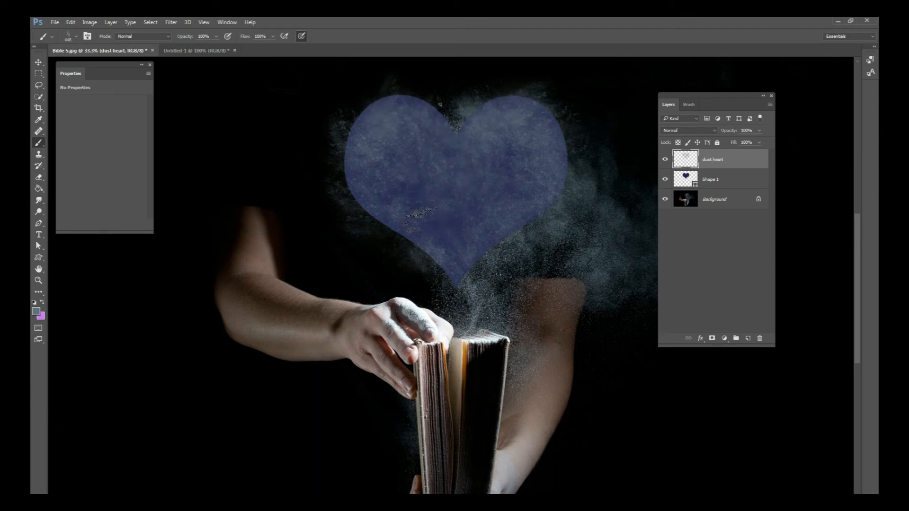
Lighten the foreground colour to #92a0ac and paint brighter dust in the heart's left lobe
{"action": "left_click", "coordinate": [37, 313]}
{"action": "left_click", "coordinate": [92, 215]}
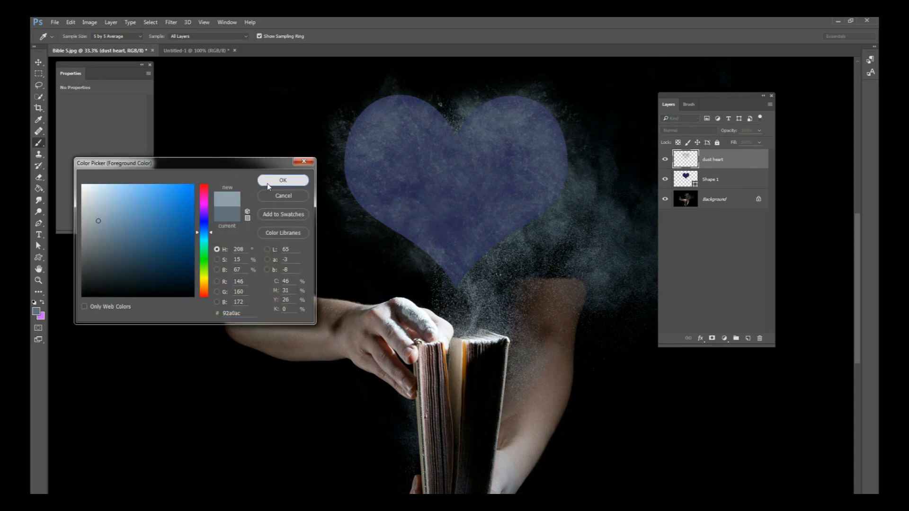
{"action": "left_click", "coordinate": [282, 178]}
{"action": "left_click_drag", "start_coordinate": [379, 124], "coordinate": [419, 160]}
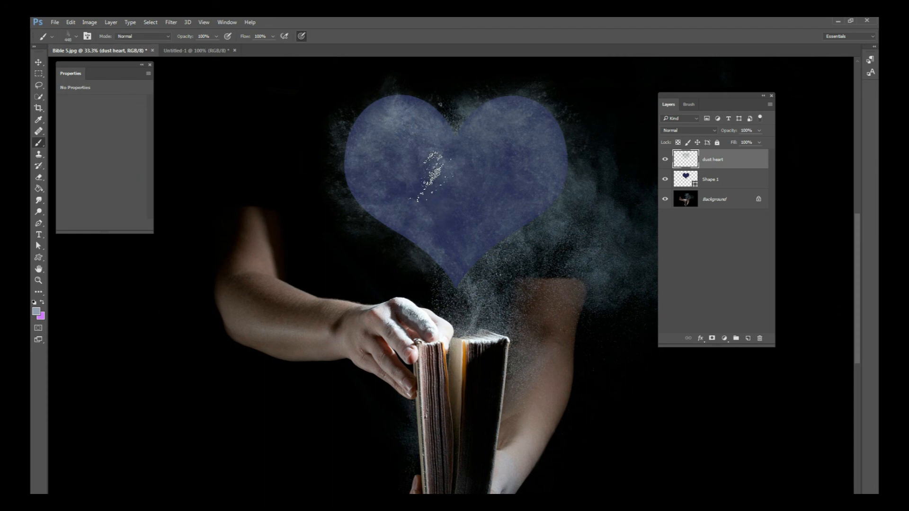
Darken the foreground to a deeper grey-blue and paint more dust over the heart's right side
{"action": "left_click", "coordinate": [36, 311]}
{"action": "left_click_drag", "start_coordinate": [97, 223], "coordinate": [98, 252]}
{"action": "left_click", "coordinate": [299, 179]}
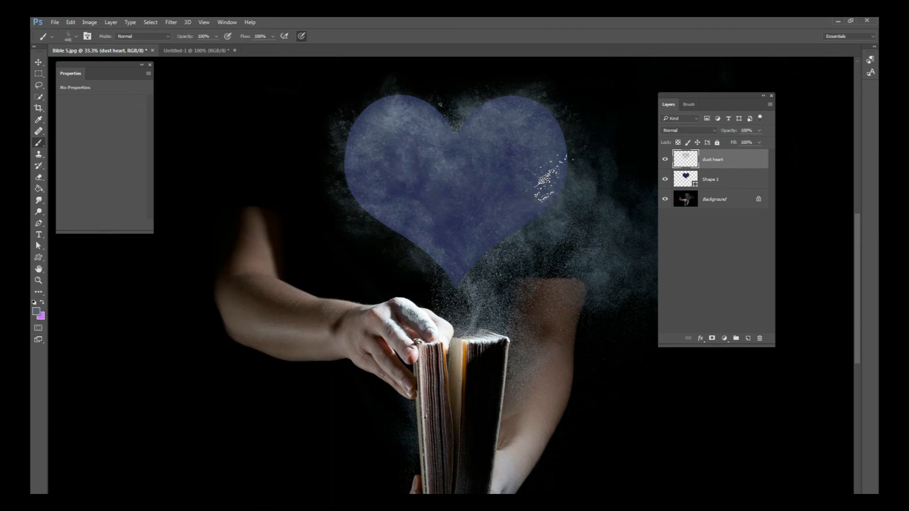
Hide the heart shape to examine the painted dust, show it again, and reactivate the dust heart layer
{"action": "left_click", "coordinate": [714, 180]}
{"action": "left_click", "coordinate": [665, 180]}
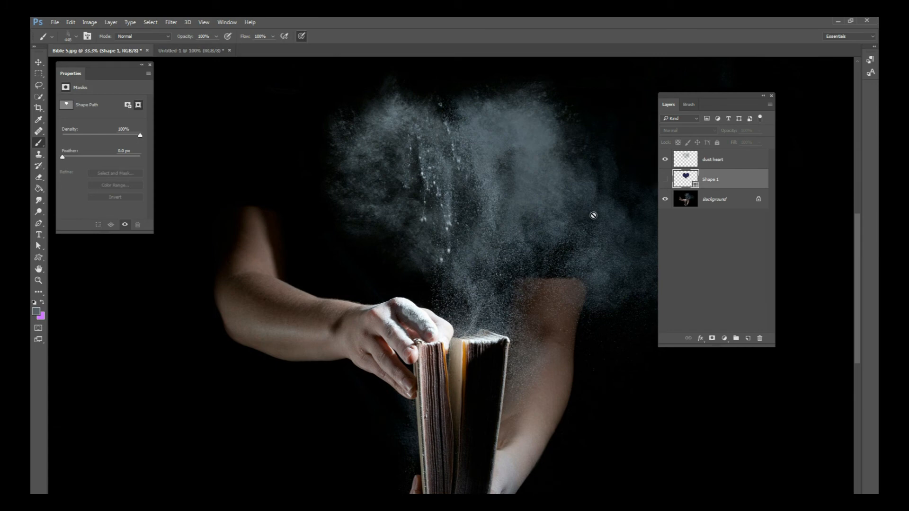
{"action": "left_click", "coordinate": [665, 179]}
{"action": "left_click", "coordinate": [712, 160]}
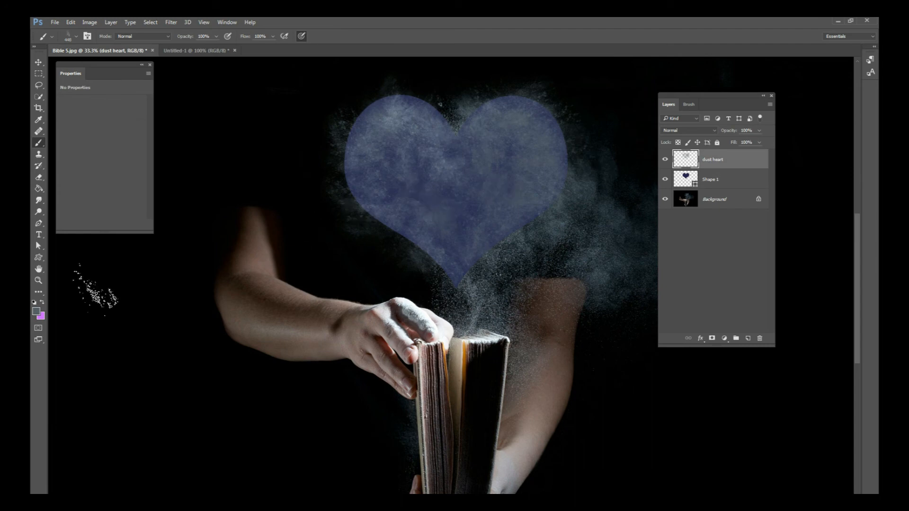
Set the foreground colour to #7f8a93 and build up more dust across the heart
{"action": "left_click", "coordinate": [36, 312]}
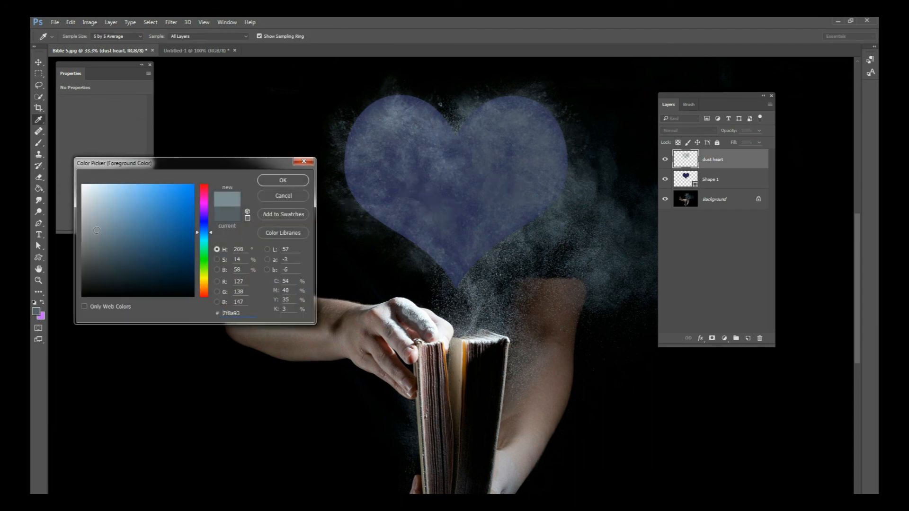
{"action": "left_click", "coordinate": [283, 180]}
{"action": "key", "text": "b"}
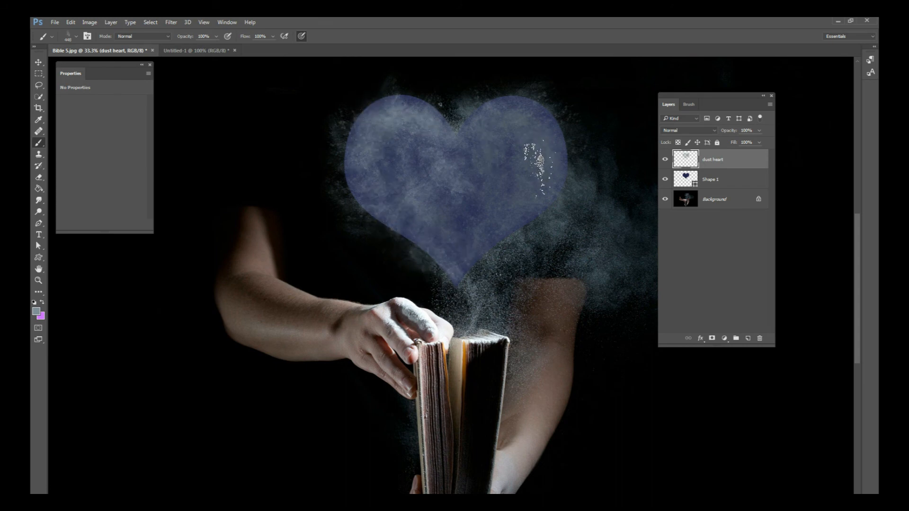
{"action": "left_click", "coordinate": [510, 108]}
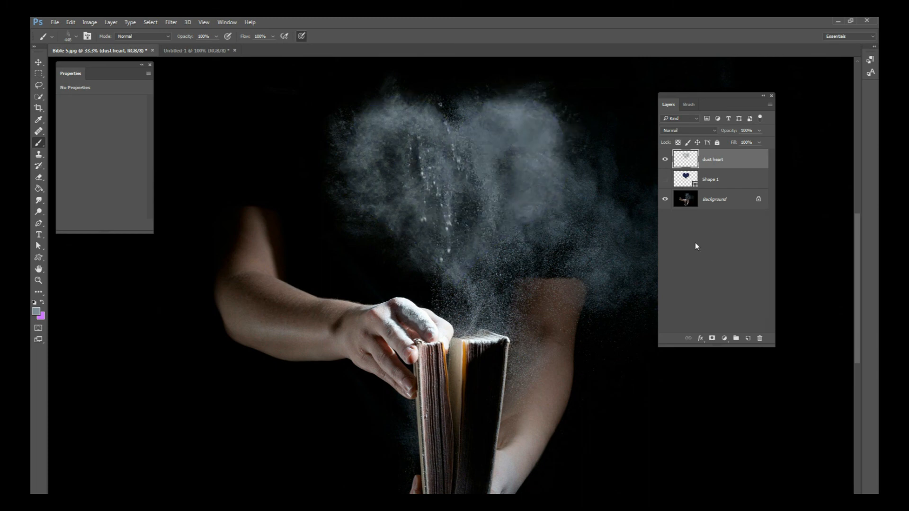
With the heart guide shown, paint dust along its edges and down to the book using a smaller brush, and hide the guide
{"action": "left_click", "coordinate": [666, 179]}
{"action": "right_click", "coordinate": [647, 169]}
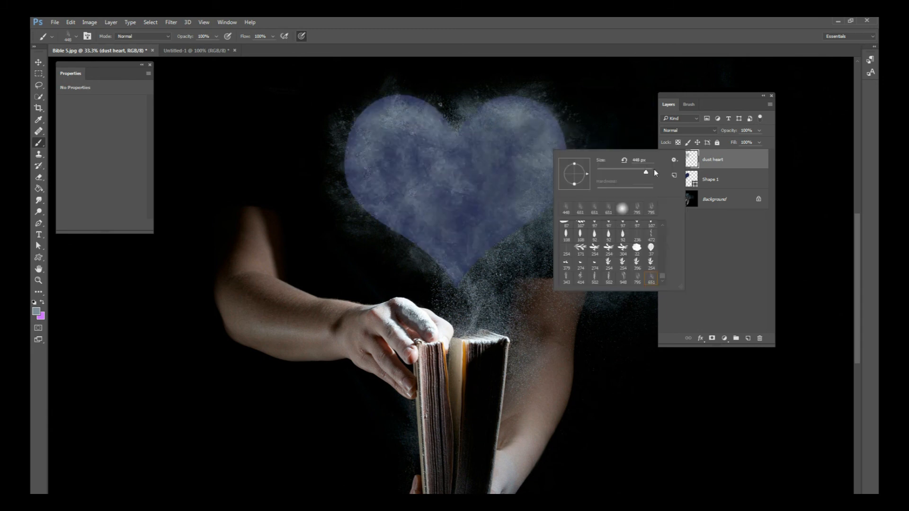
{"action": "left_click", "coordinate": [541, 140]}
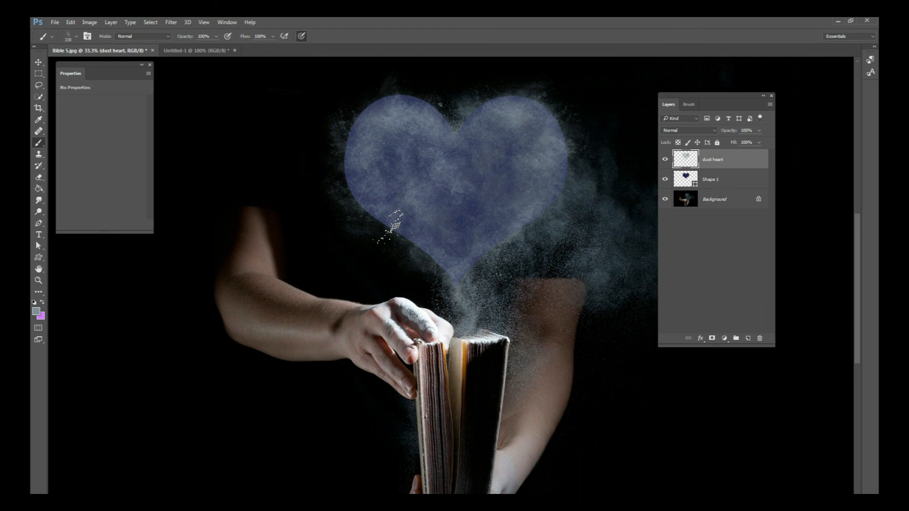
{"action": "left_click", "coordinate": [665, 180]}
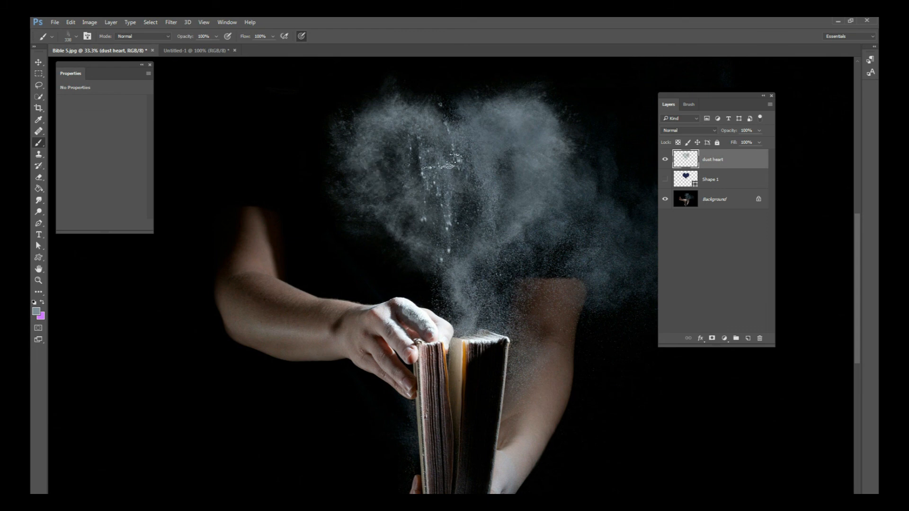
Create a new layer above the dust heart layer and set its blend mode to Soft Light
{"action": "left_click", "coordinate": [748, 337]}
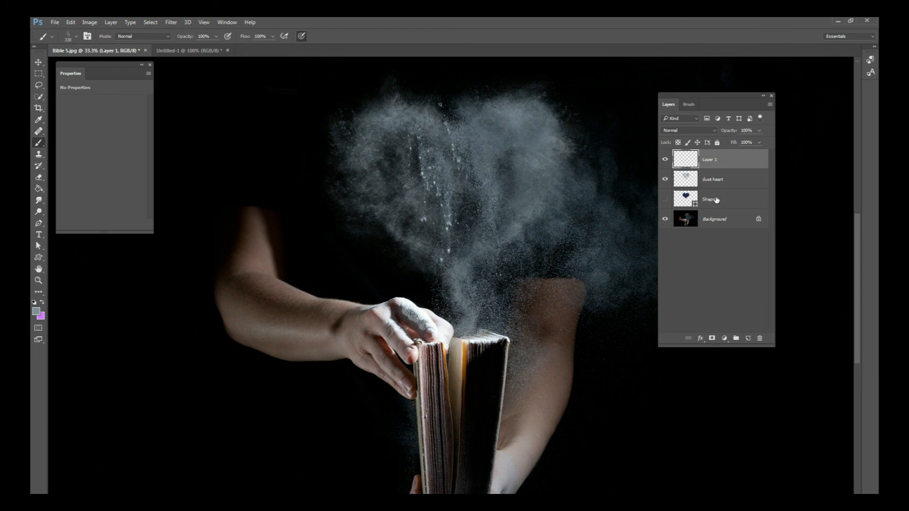
{"action": "left_click", "coordinate": [688, 130]}
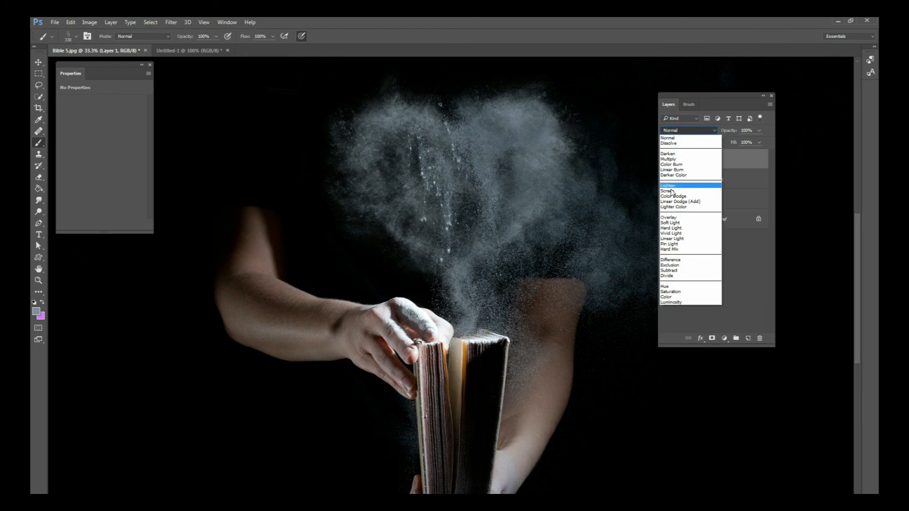
{"action": "left_click", "coordinate": [677, 223]}
Set the foreground colour to white for dust highlights on the Soft Light layer
{"action": "left_click", "coordinate": [36, 311]}
{"action": "left_click", "coordinate": [82, 185]}
{"action": "left_click", "coordinate": [291, 180]}
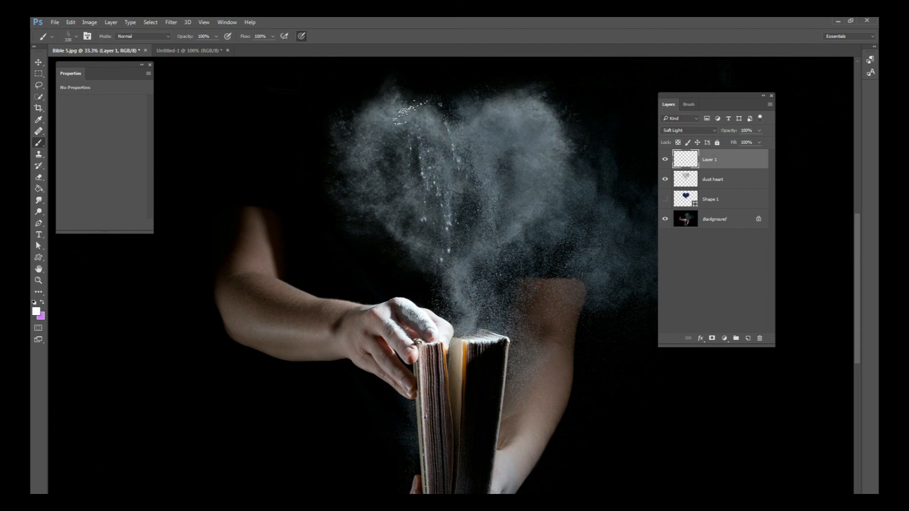
Set the foreground to dark grey #383838 and brush dust shading over the heart on the Soft Light layer
{"action": "left_click", "coordinate": [36, 312]}
{"action": "type", "text": "363636"}
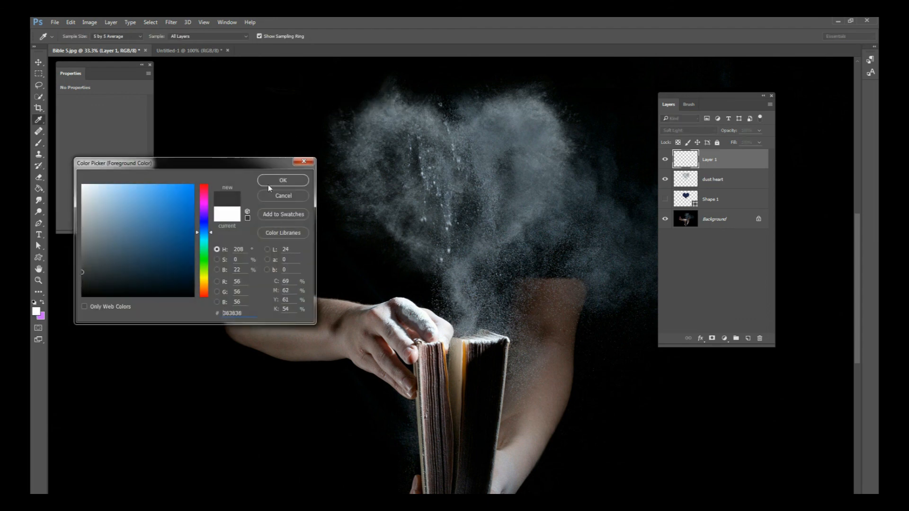
{"action": "left_click", "coordinate": [275, 183]}
{"action": "right_click", "coordinate": [467, 164]}
{"action": "left_click", "coordinate": [533, 156]}
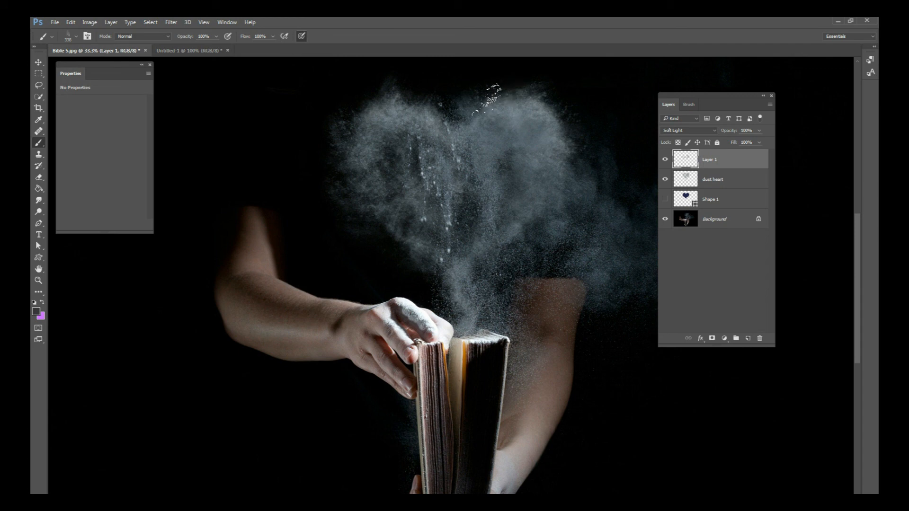
{"action": "key", "text": "ctrl+minus"}
{"action": "key", "text": "ctrl+minus"}
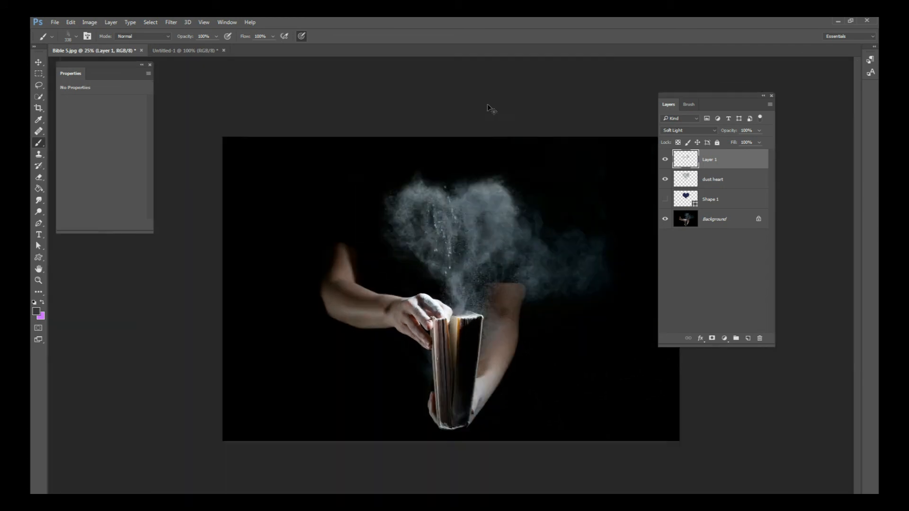